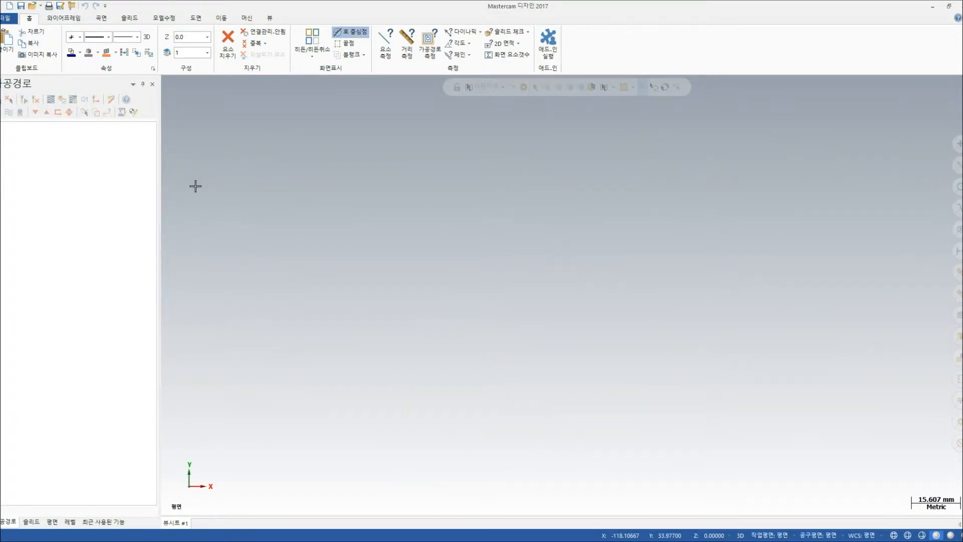
- Open the system configuration and check which configuration files are available as the current one
key(alt+F8)
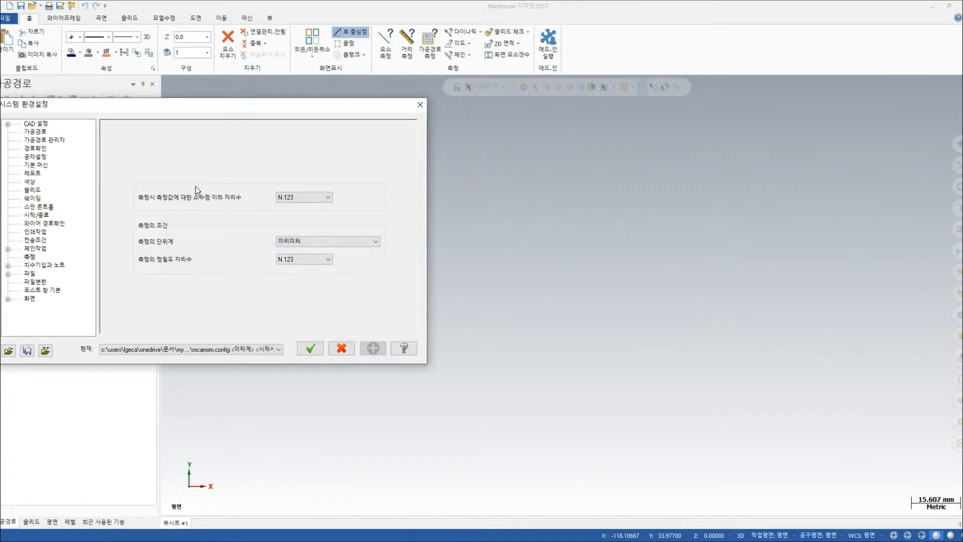
click(420, 105)
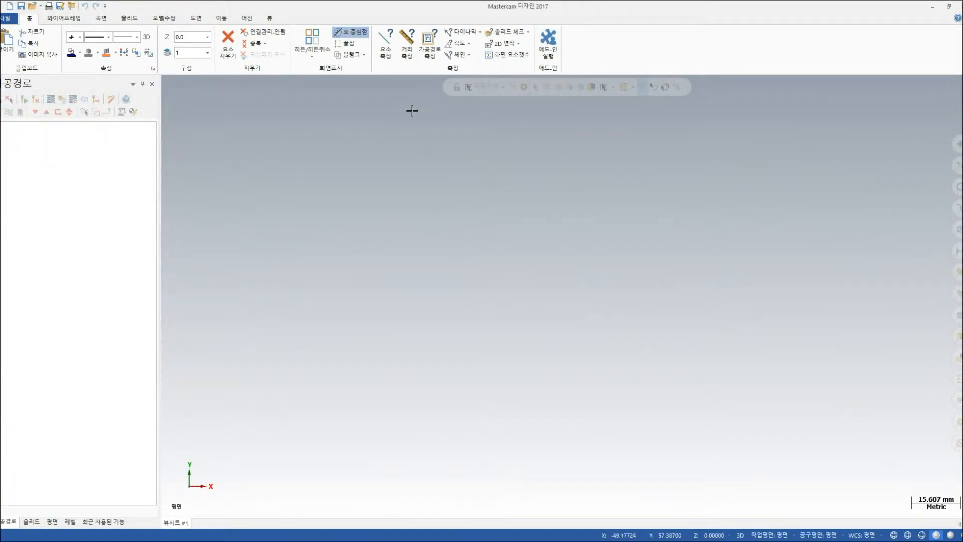
click(8, 18)
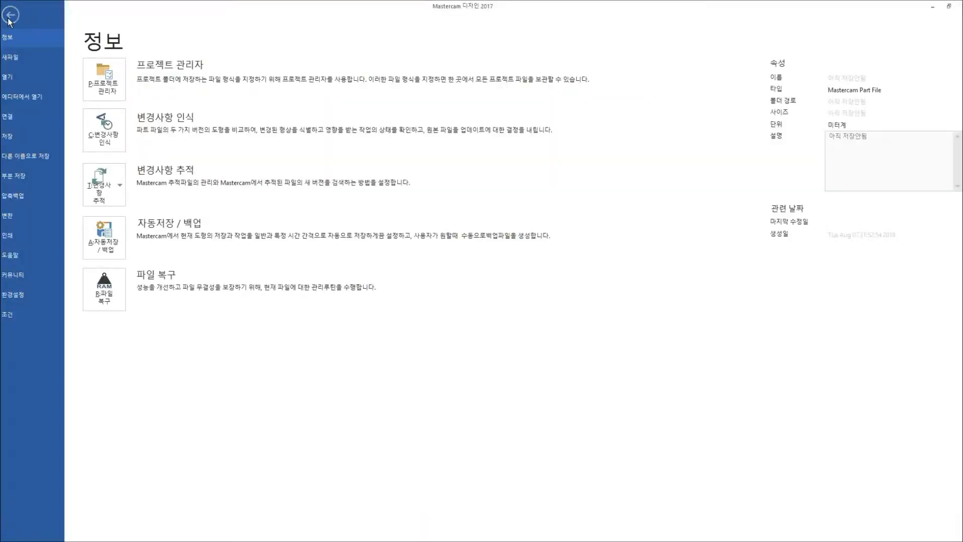
click(30, 296)
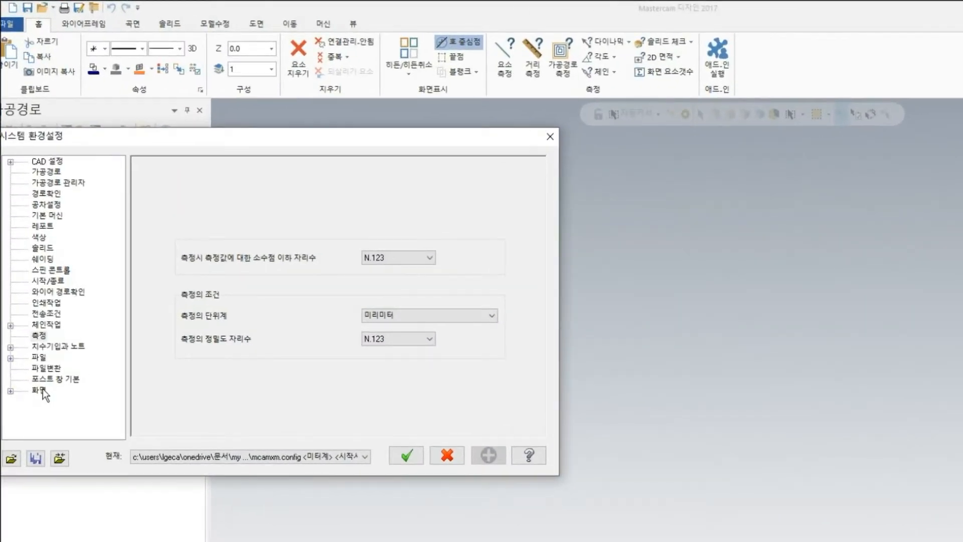
click(362, 456)
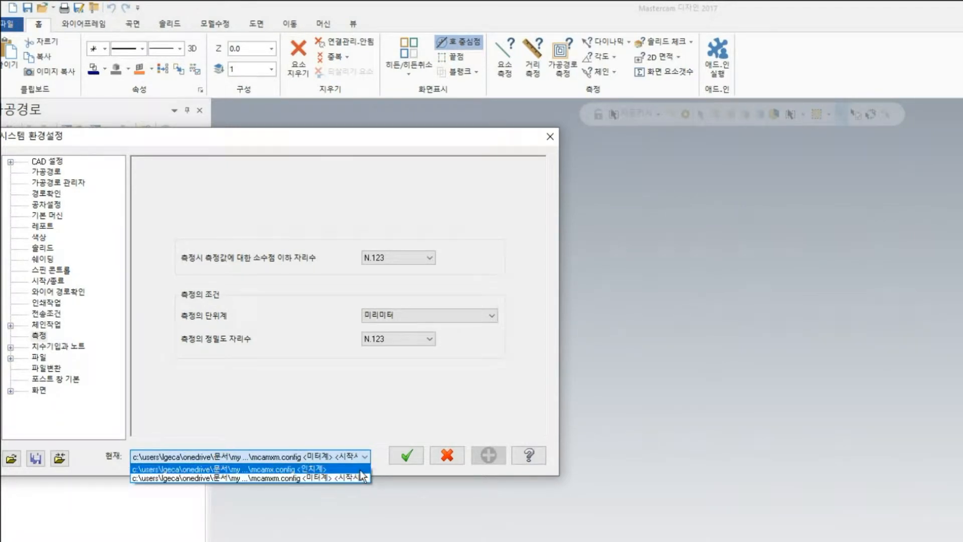
click(367, 433)
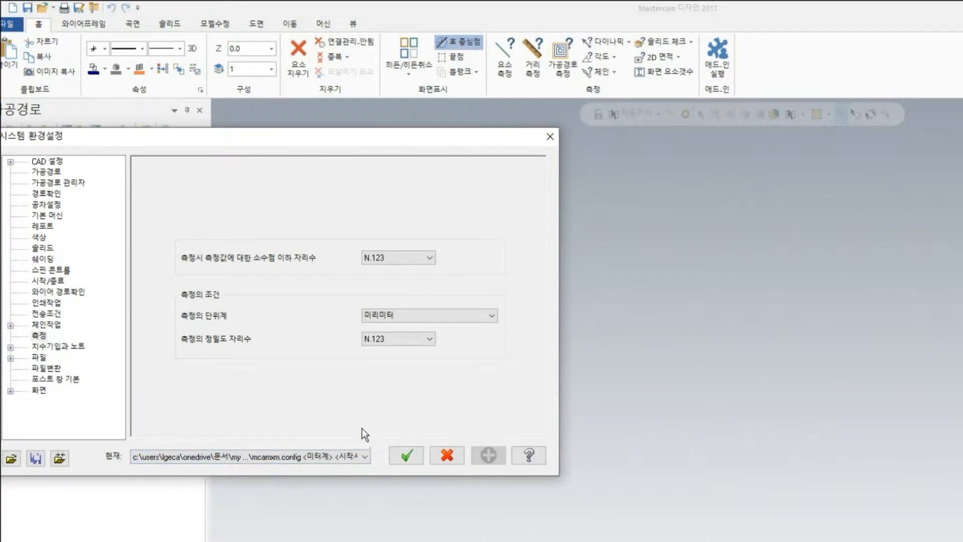
- Browse for a configuration file and duplicate mcamxm.config inside the CONFIG folder
click(19, 462)
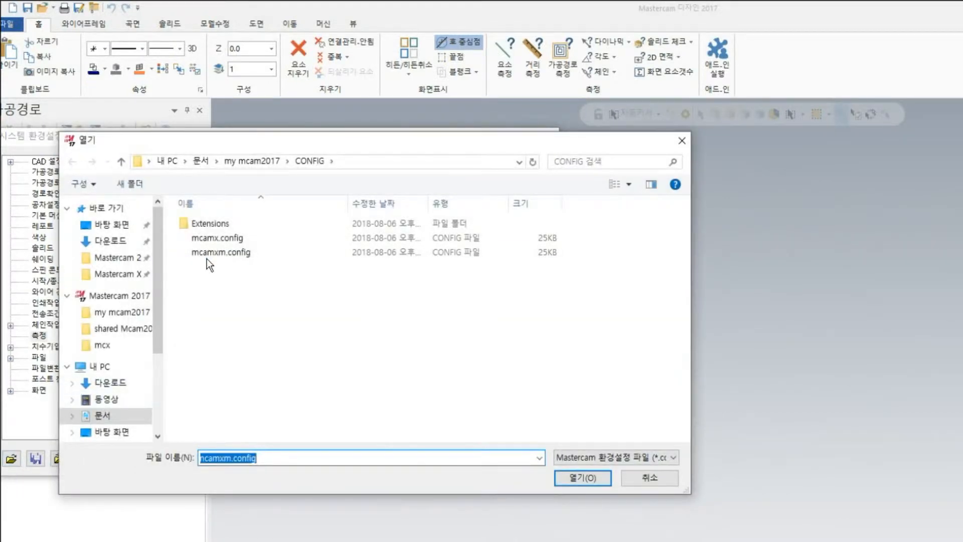
click(217, 253)
right_click(261, 252)
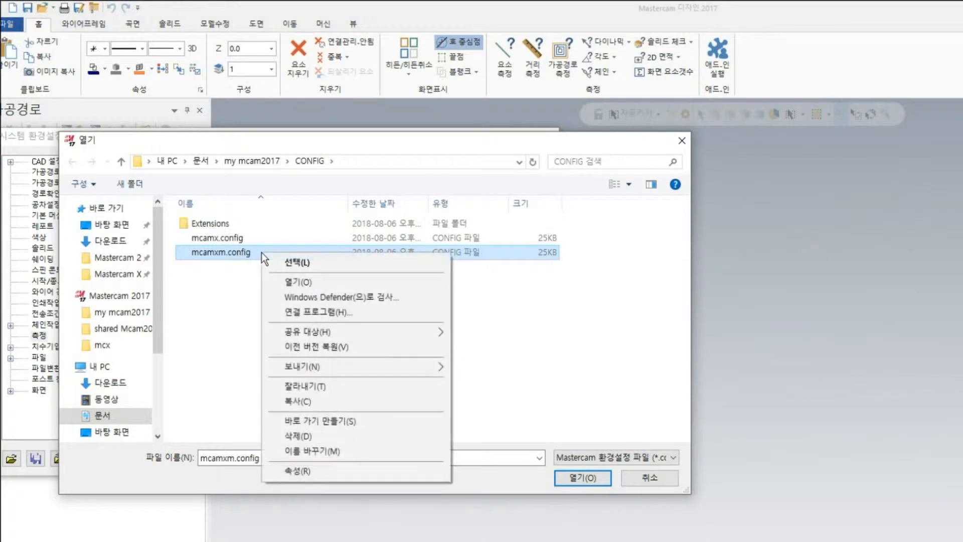
click(273, 403)
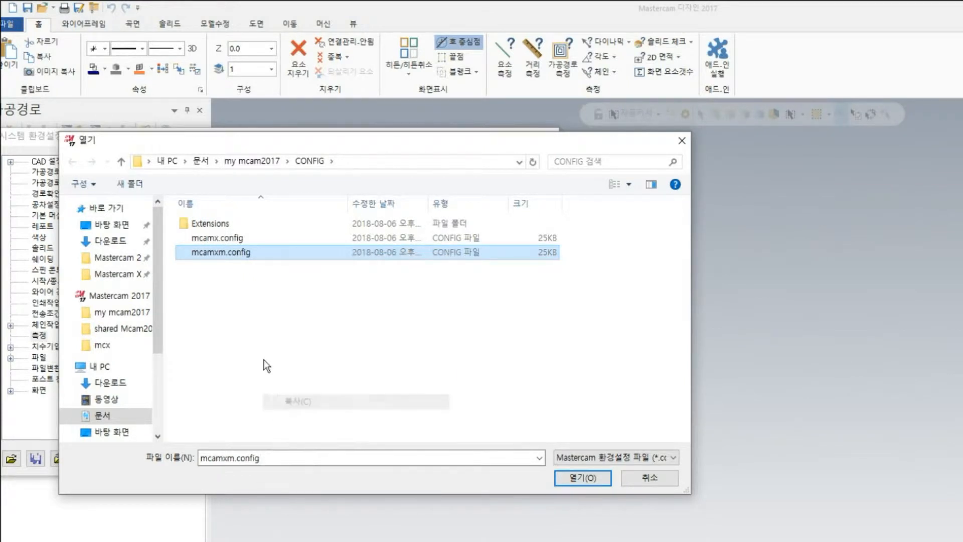
right_click(248, 290)
click(267, 366)
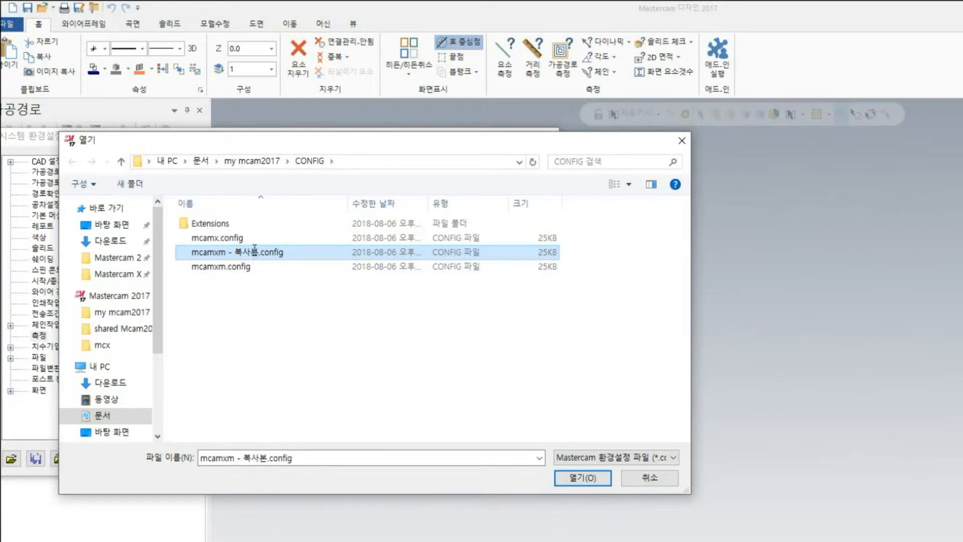
- Rename the copied mcamxm configuration file to lgecaros.config
click(256, 252)
text(lgecaros)
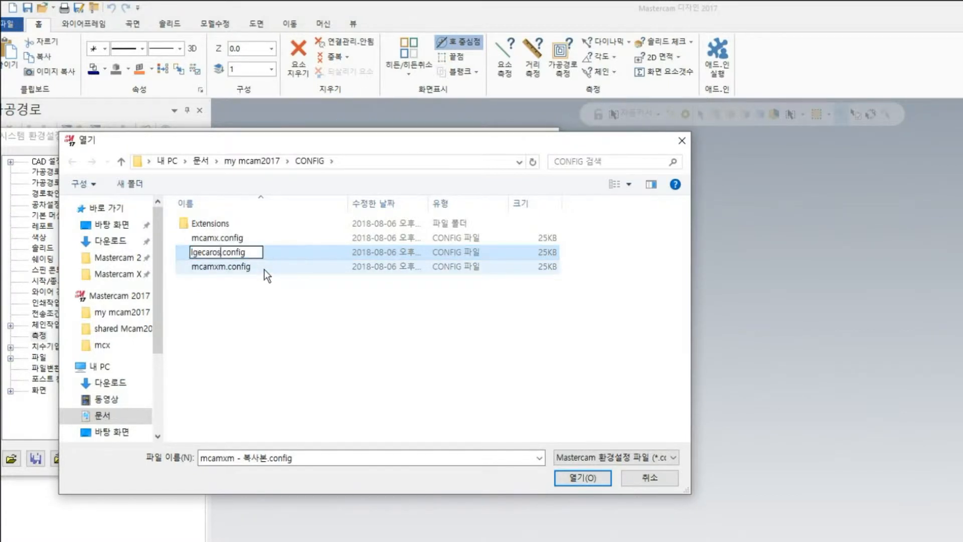
key(Return)
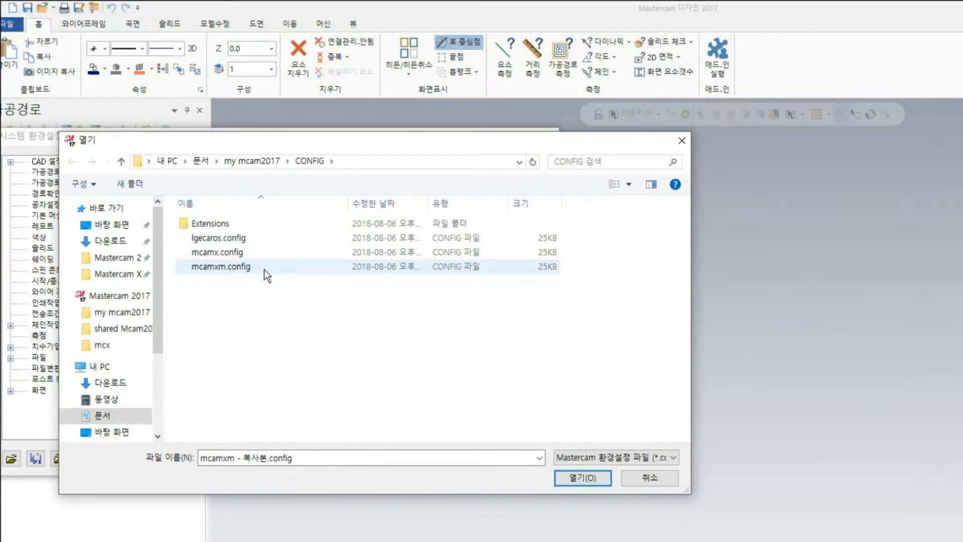
- Load lgecaros.config and select it as the current metric configuration
click(244, 240)
click(584, 481)
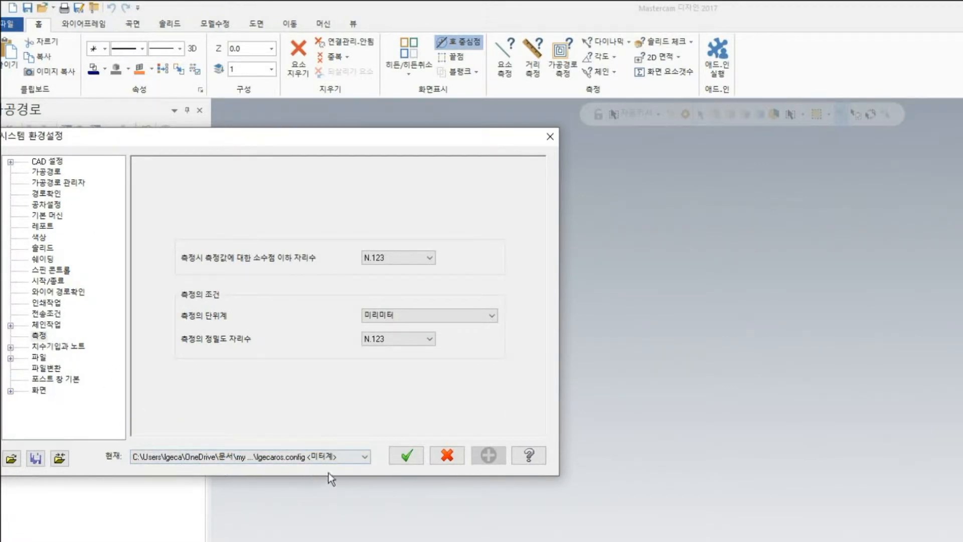
click(364, 457)
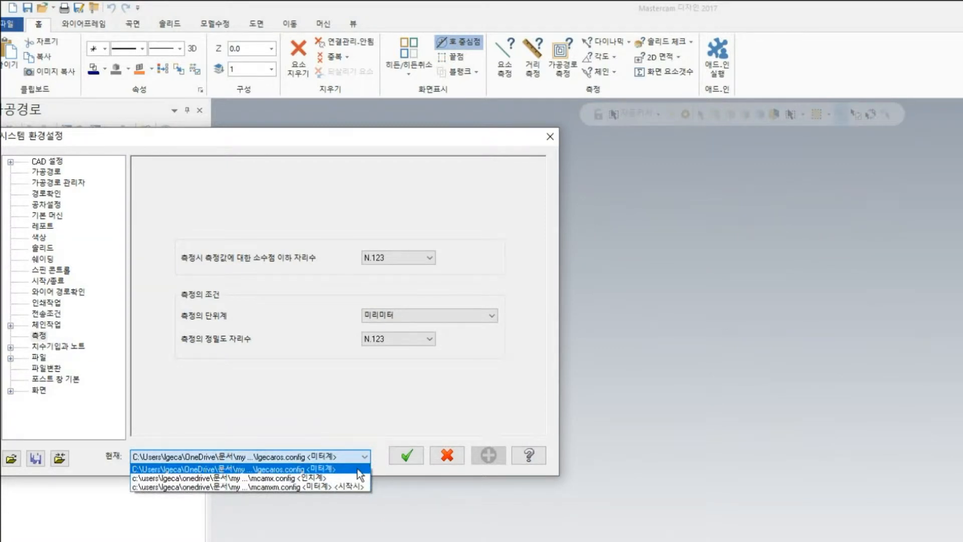
click(357, 469)
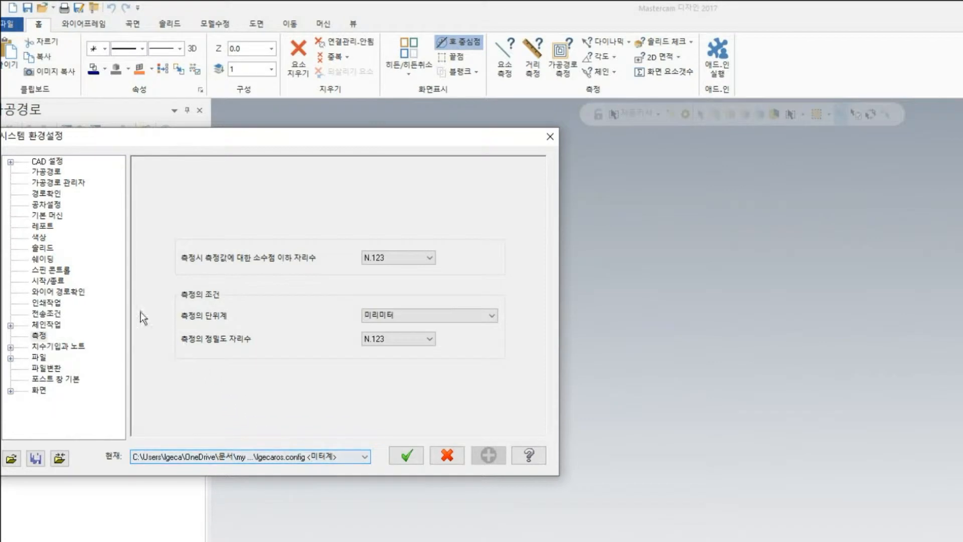
- In the start/exit settings, choose lgecaros.config as the startup configuration file
click(54, 284)
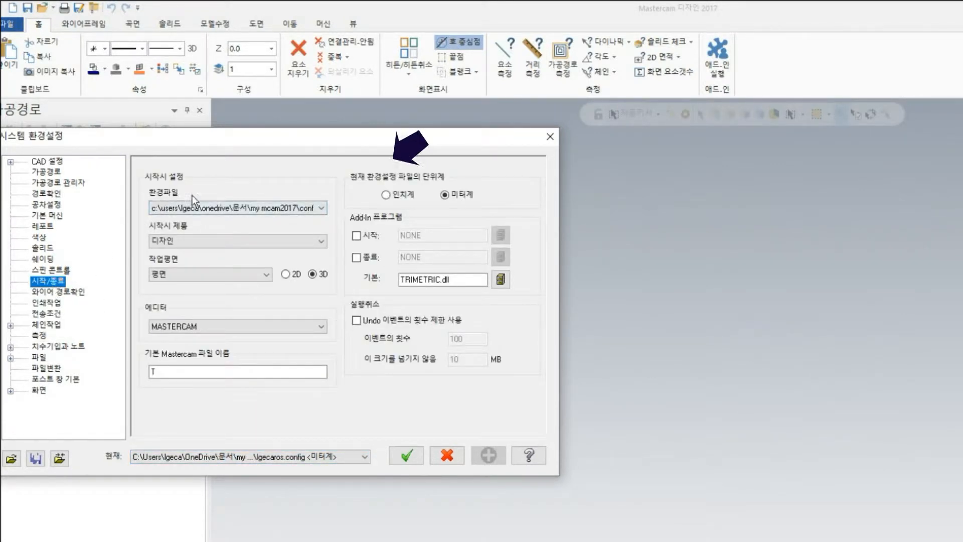
click(301, 208)
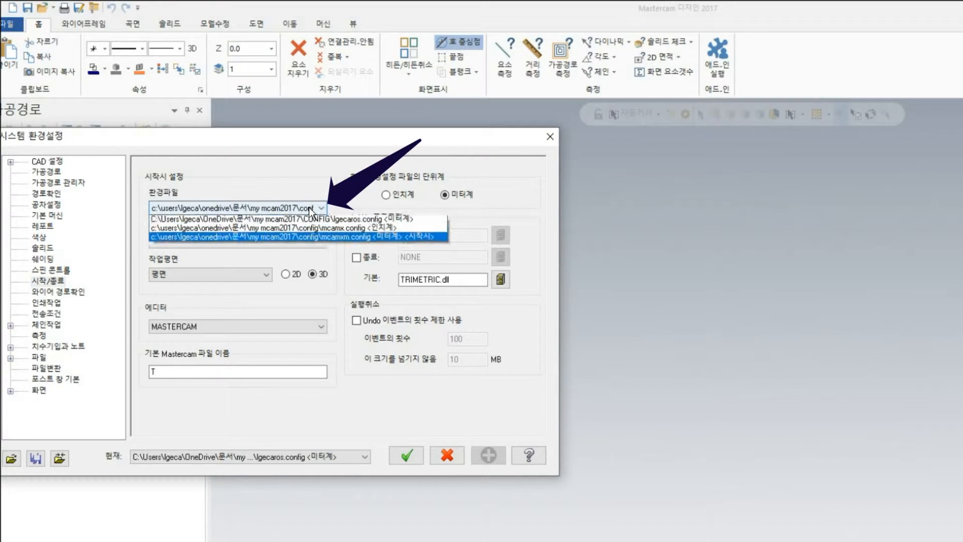
click(417, 221)
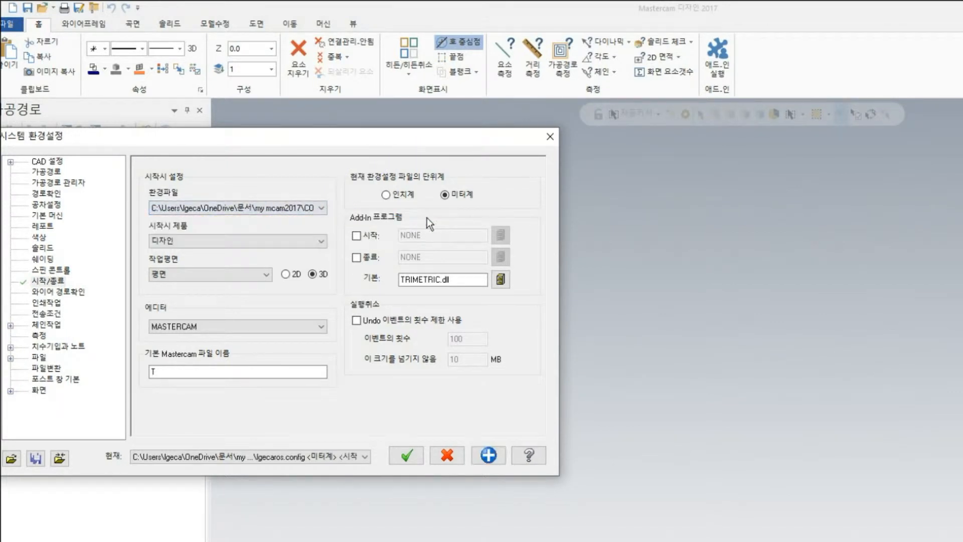
- Examine the CAD settings, including the choices for default line style, line width and point style
click(84, 162)
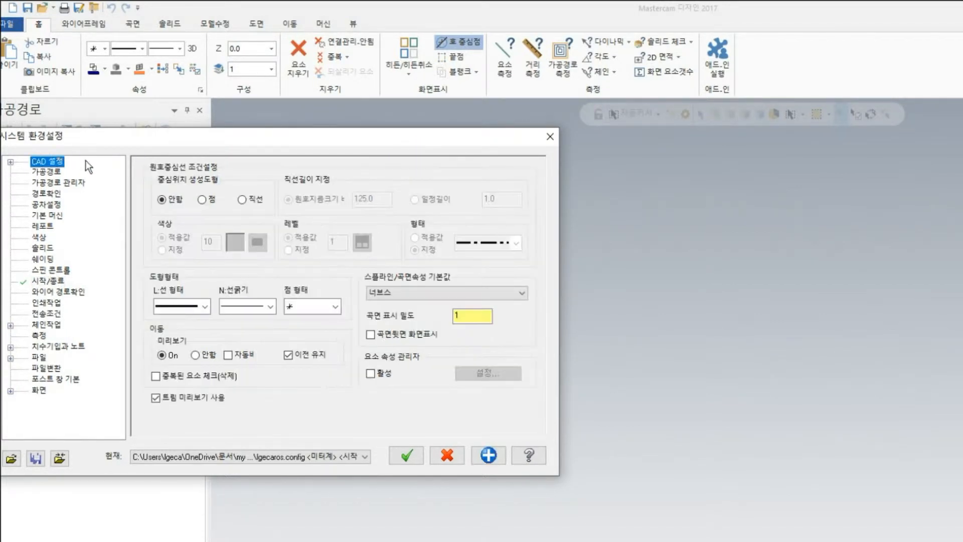
click(10, 162)
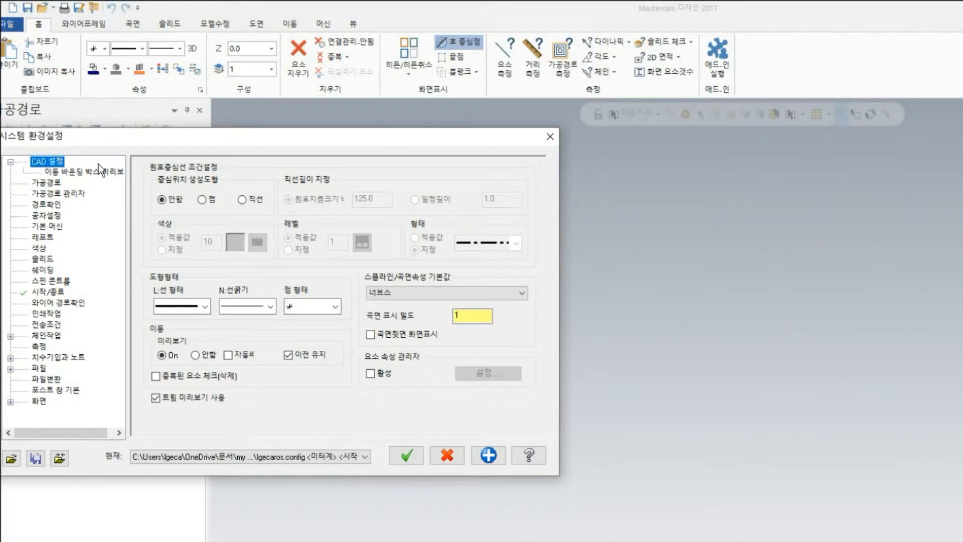
click(206, 307)
click(205, 307)
click(270, 308)
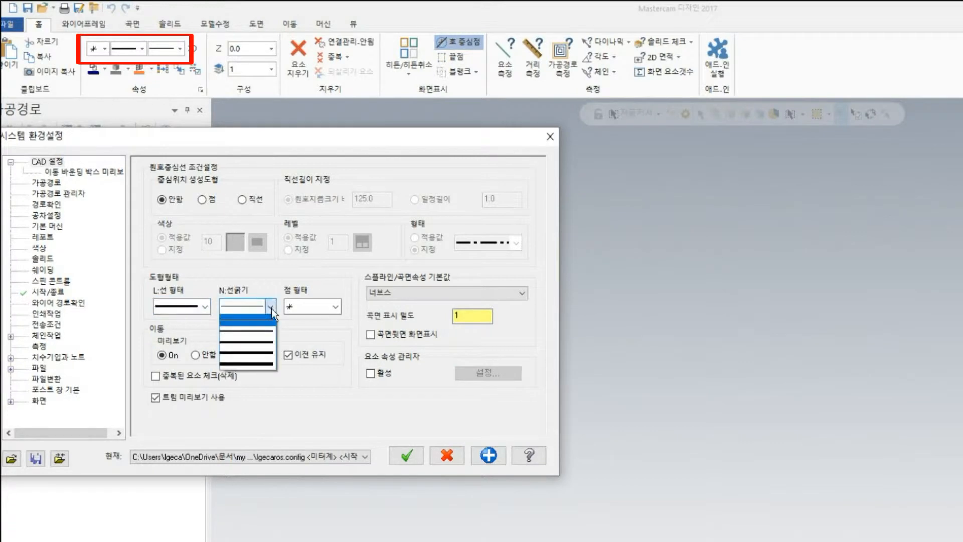
click(272, 308)
click(334, 307)
click(335, 307)
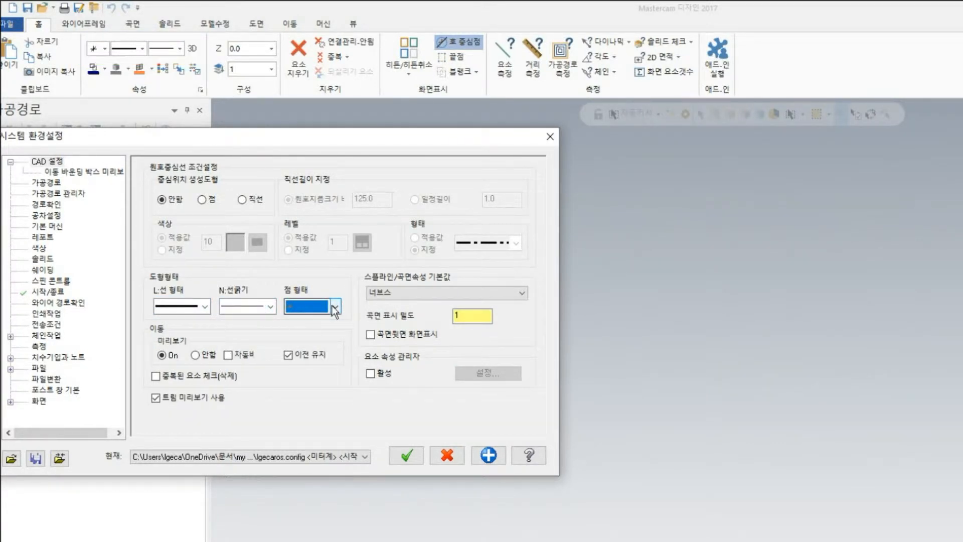
click(82, 172)
- In the toolpath settings, turn off the feed rate lock option (이송속도 고정)
click(53, 184)
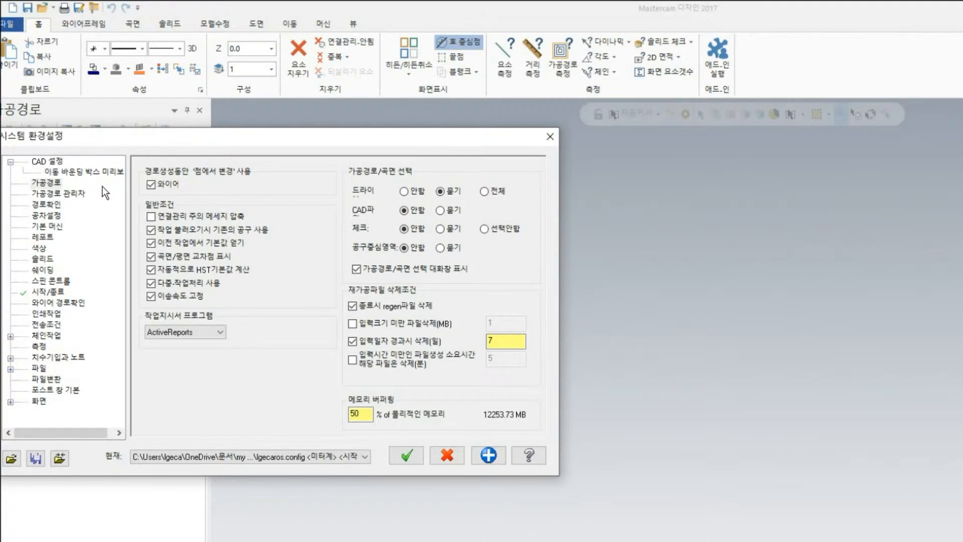
click(152, 299)
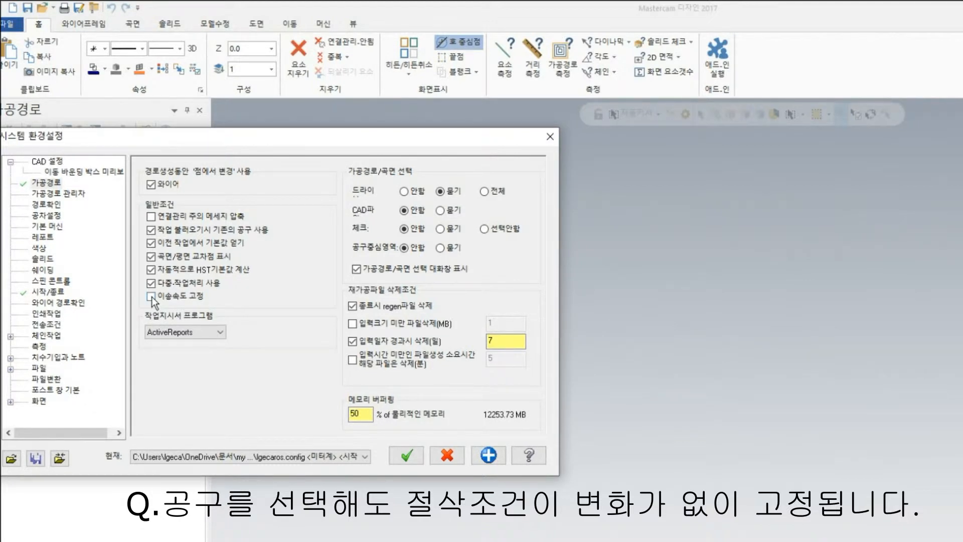
click(151, 297)
click(198, 299)
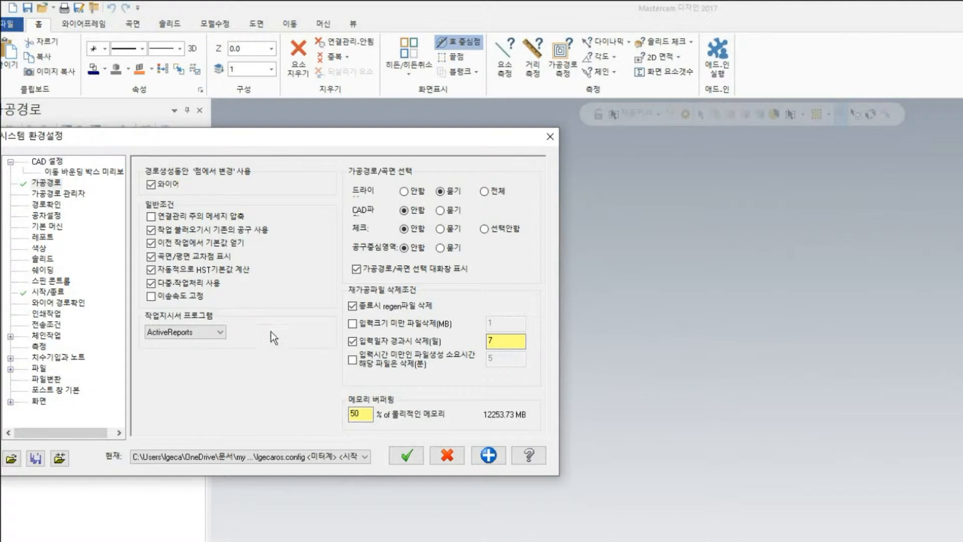
drag(369, 419, 330, 420)
- In the toolpath manager settings, turn off the NC file name prompt and switch to the custom name NC 그룹
click(80, 195)
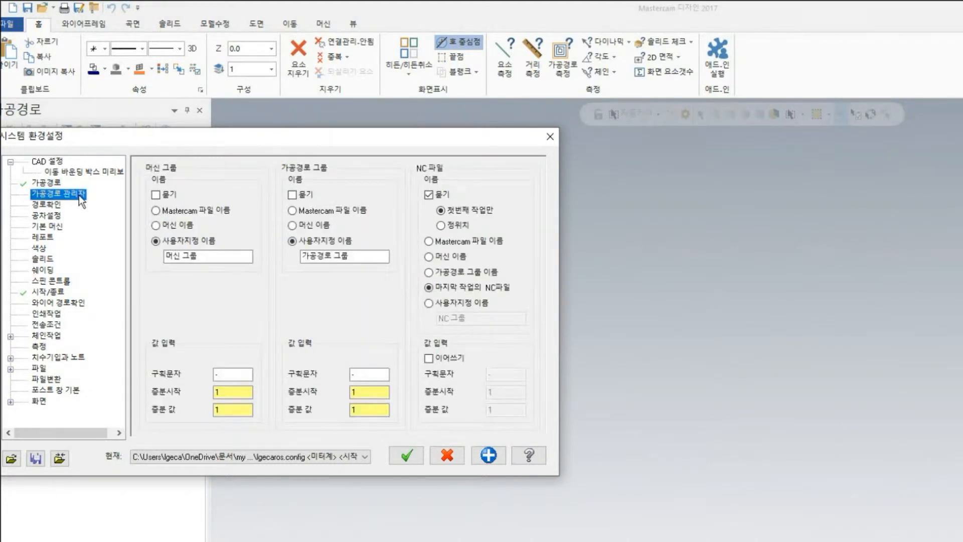
drag(82, 138, 362, 178)
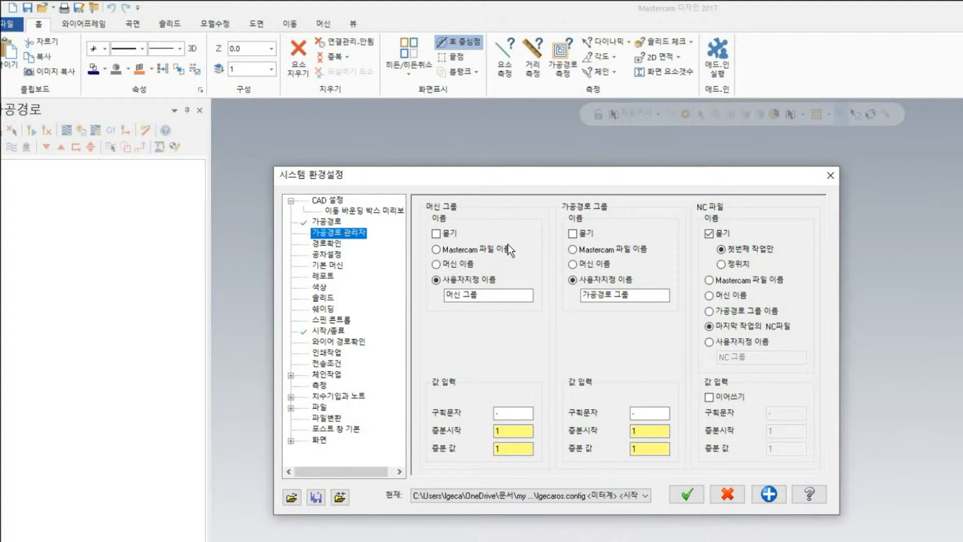
drag(482, 296, 412, 304)
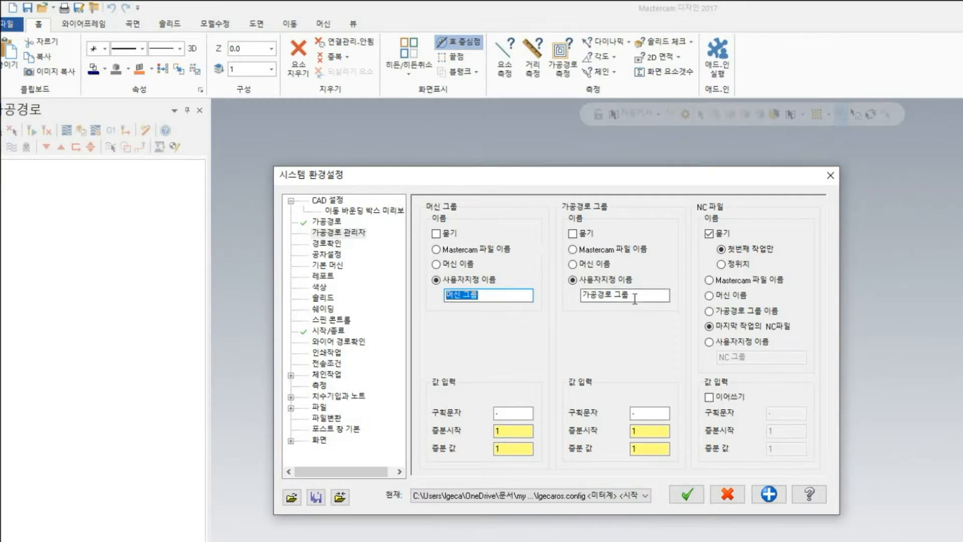
drag(637, 297, 579, 304)
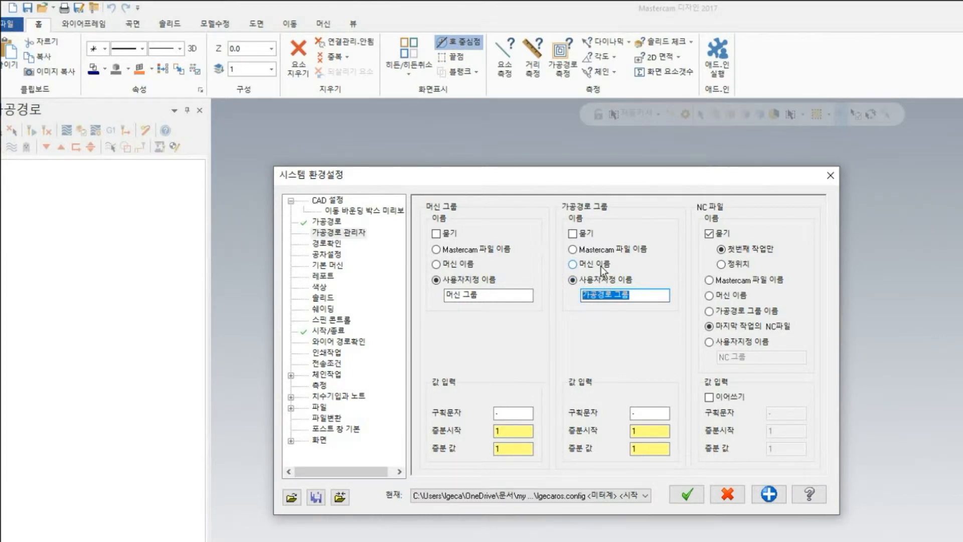
click(709, 234)
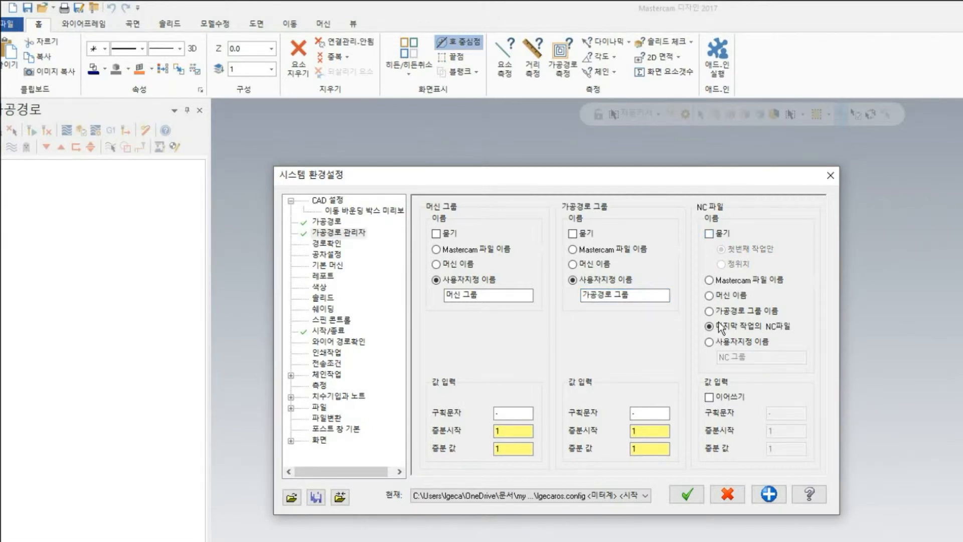
click(713, 342)
click(750, 356)
drag(751, 355, 690, 360)
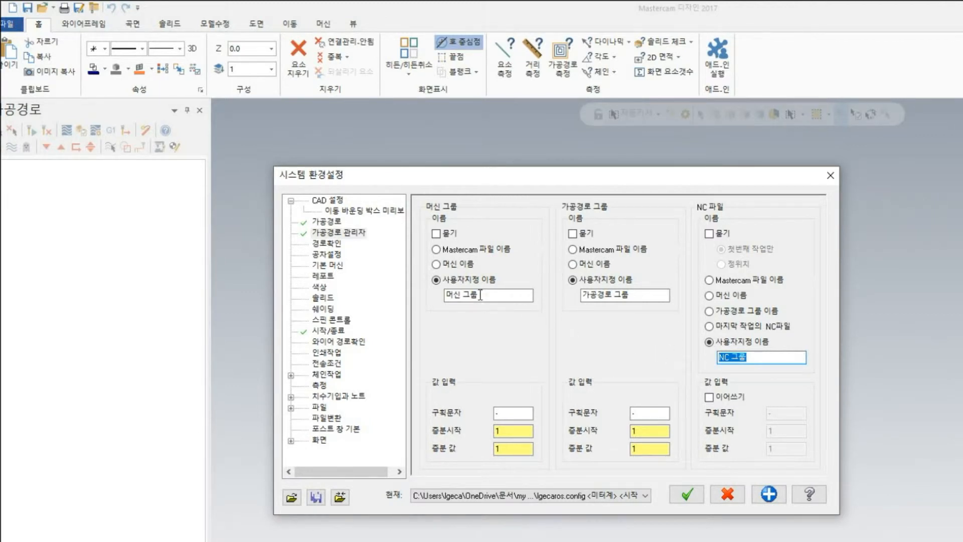
- Review the tolerance settings and the available default mill machine definitions, keeping MILL DEFAULT MM.mcam-mmd
click(327, 244)
click(338, 254)
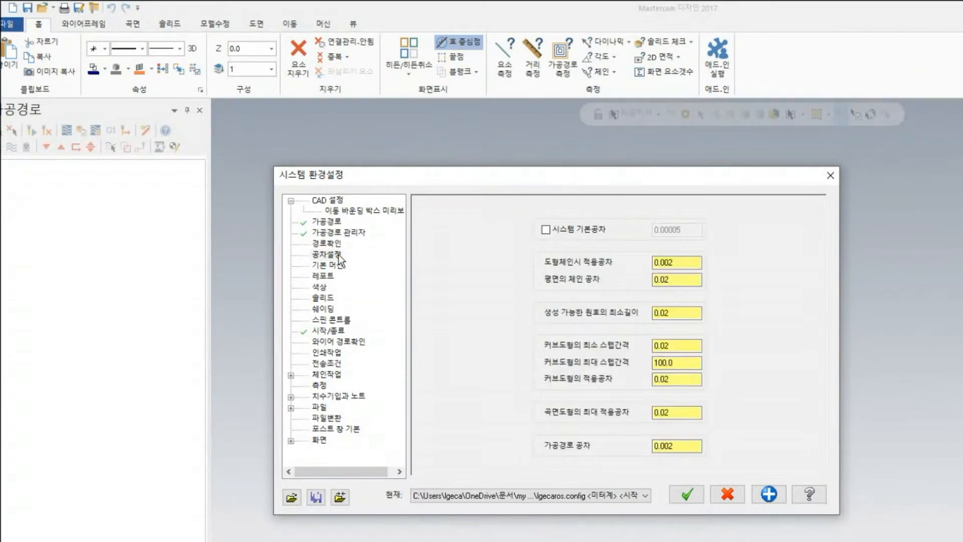
click(339, 264)
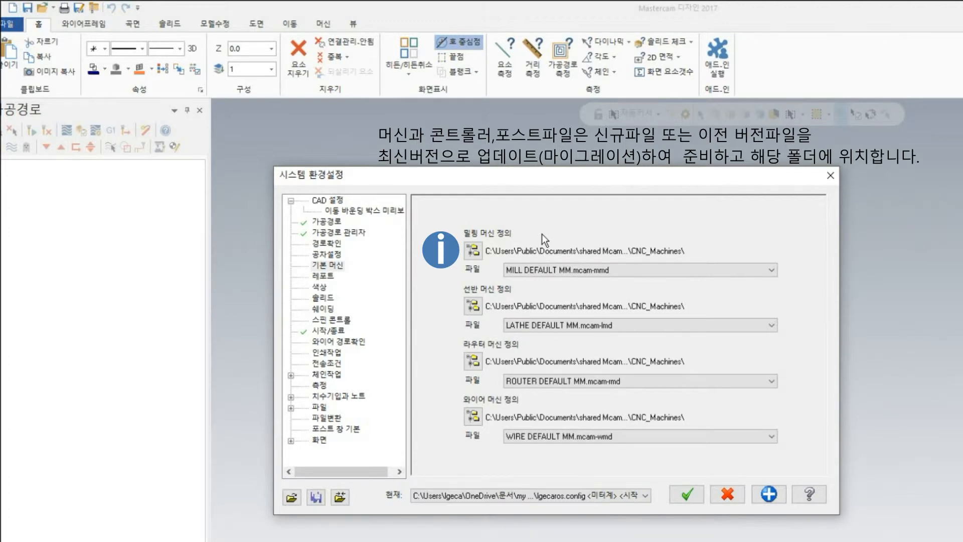
click(773, 272)
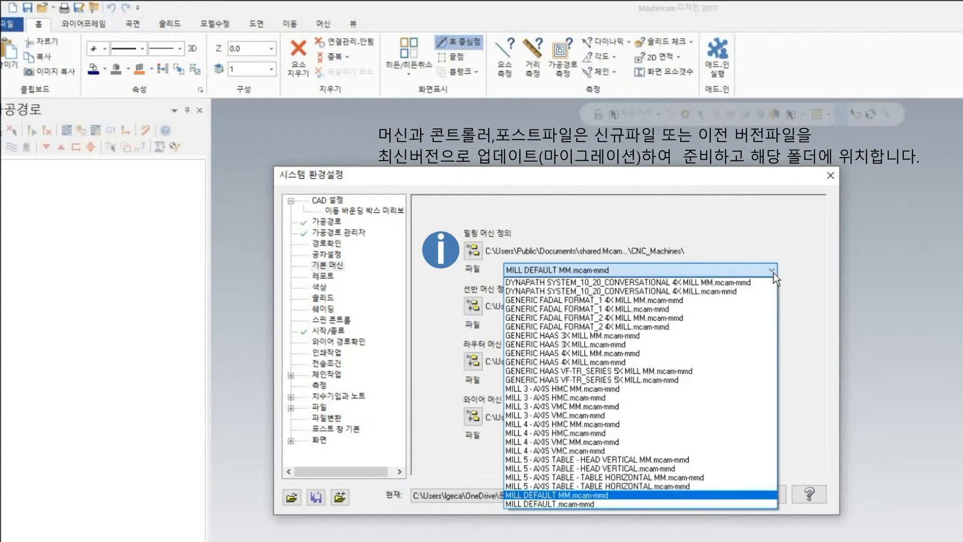
click(774, 273)
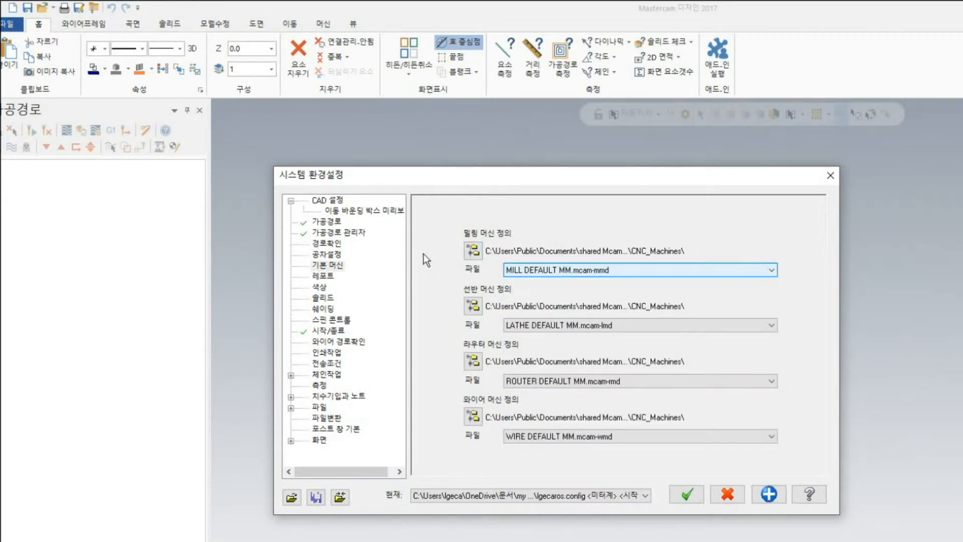
- Review the report, color, solids, shading and spin control settings
click(333, 278)
click(329, 288)
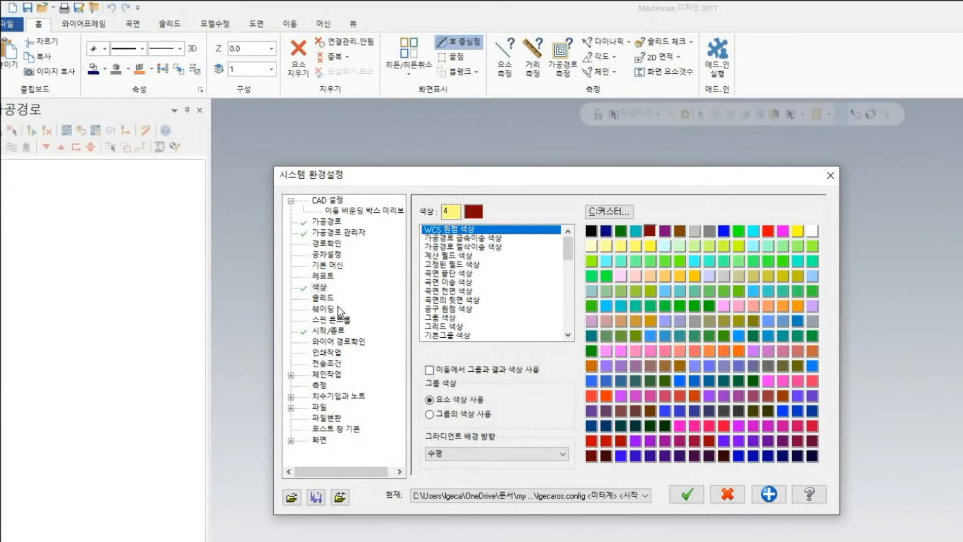
click(327, 299)
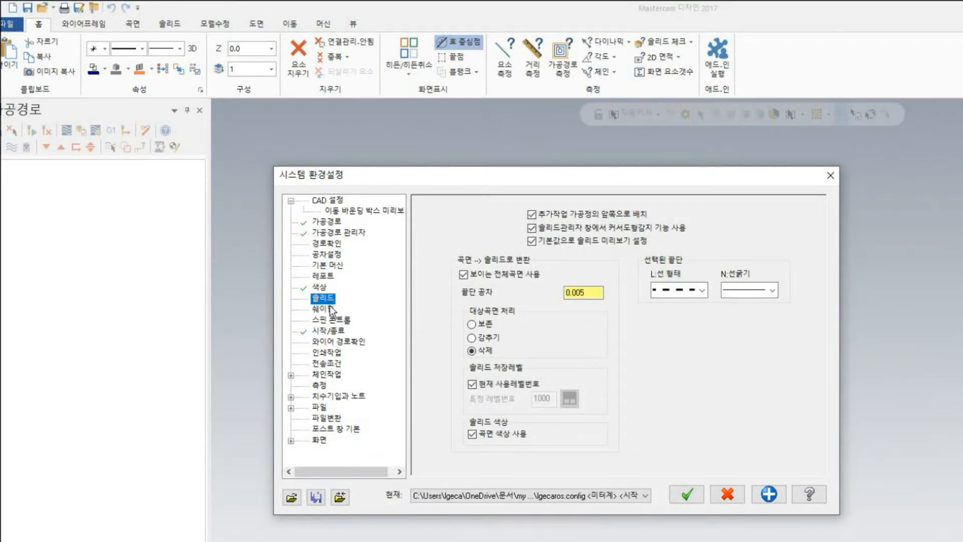
click(330, 308)
click(341, 321)
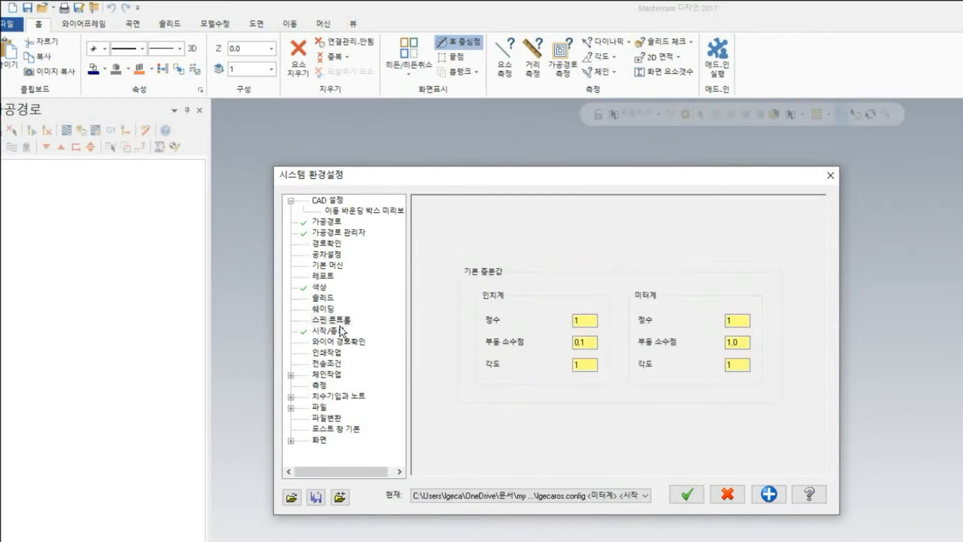
- In the start/exit settings, keep lgecaros.config as the startup configuration, set the startup product to Mill (밀링) and keep MASTERCAM as the editor
click(337, 331)
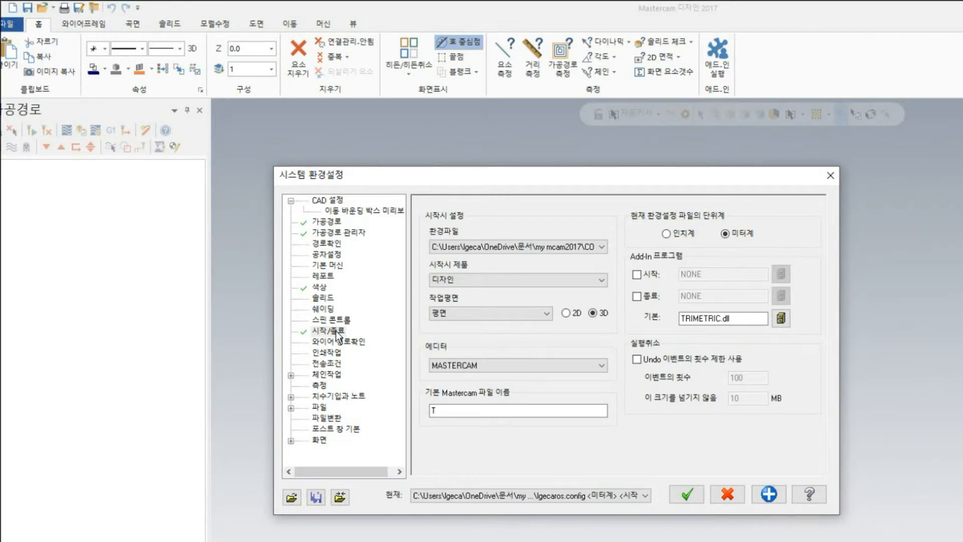
click(600, 247)
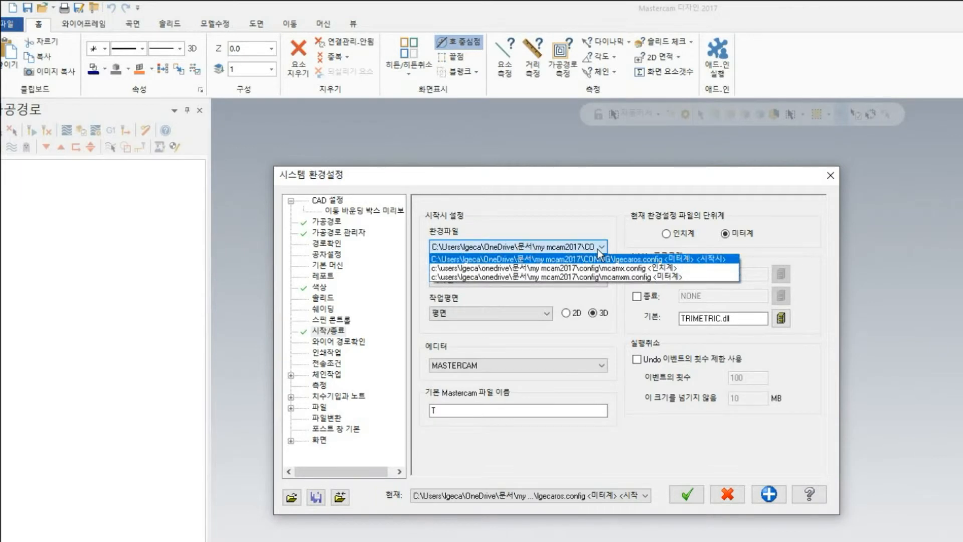
click(666, 260)
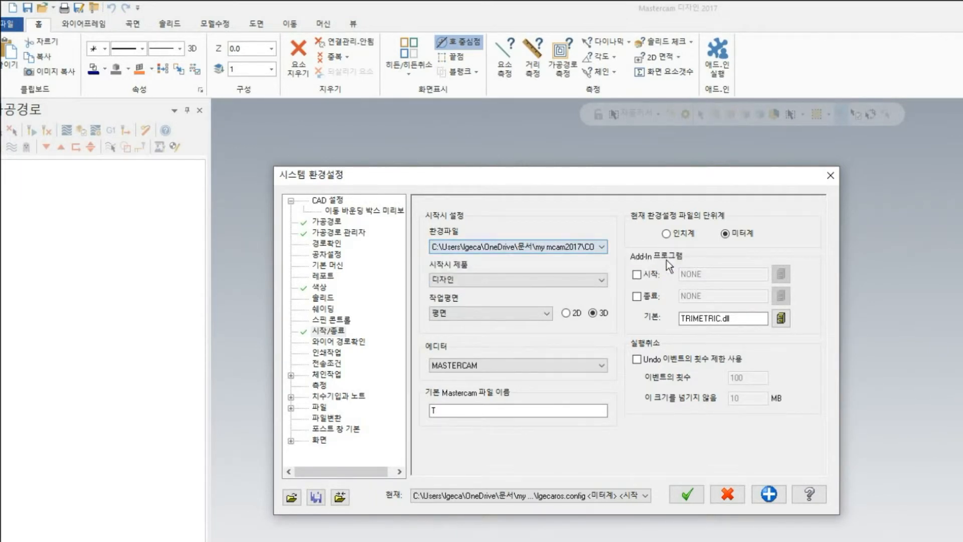
click(522, 280)
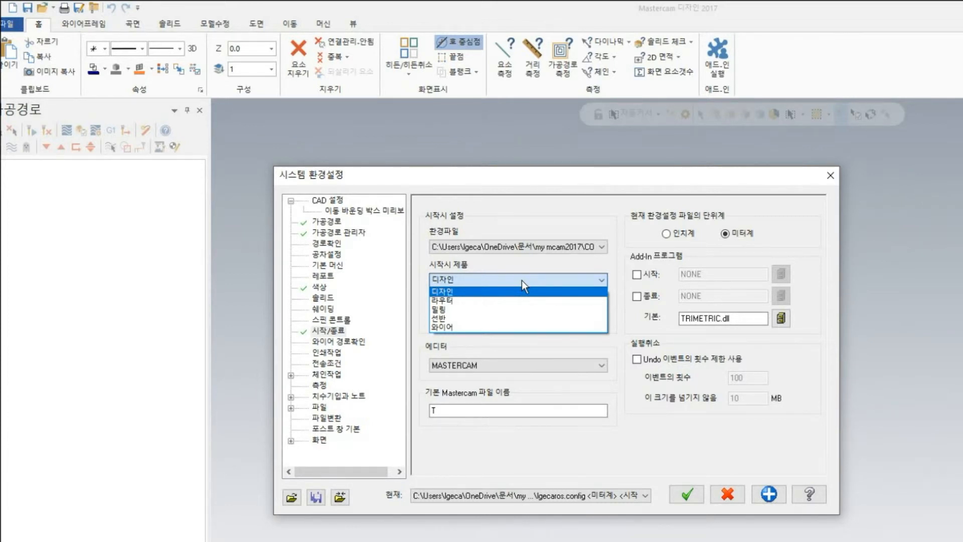
click(500, 310)
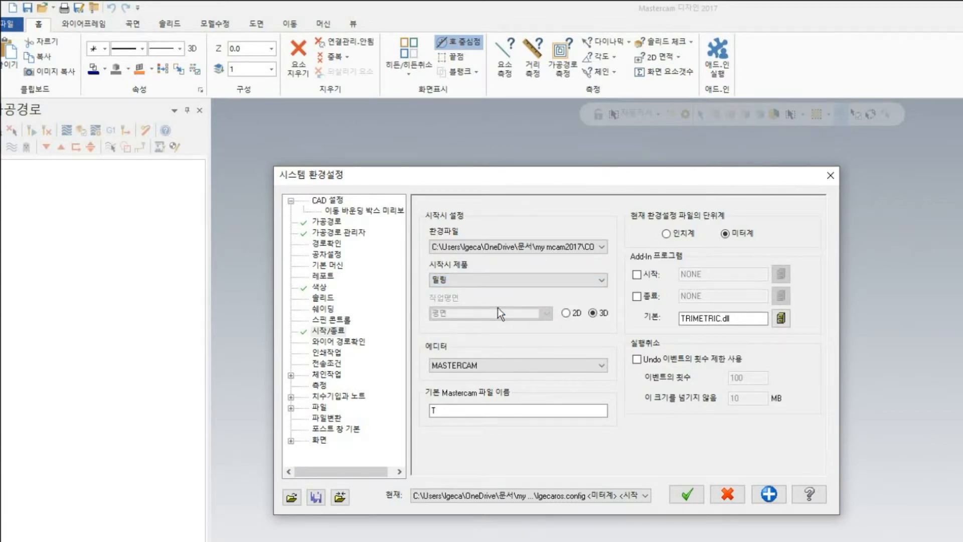
click(591, 371)
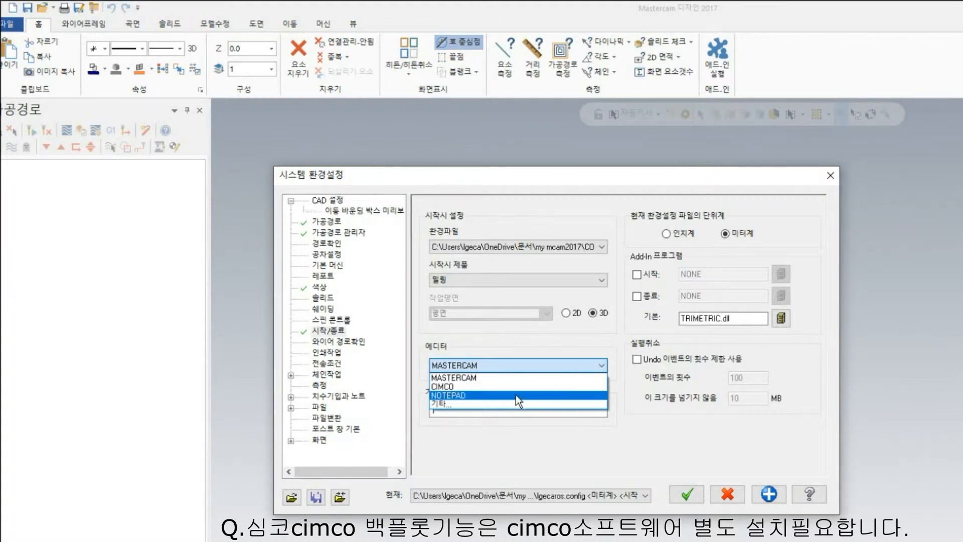
click(498, 342)
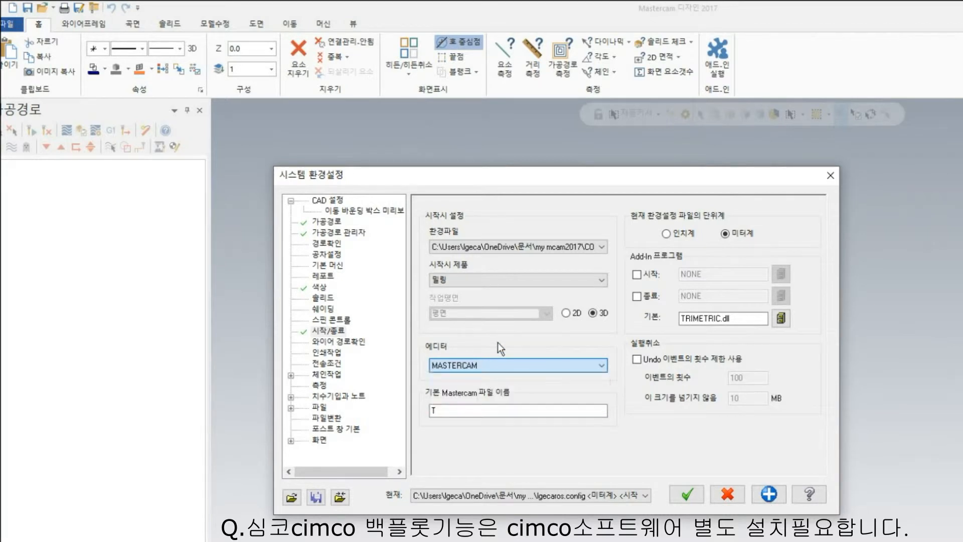
- Review the wire verification, printing, transmission, chaining, feature chaining and analysis settings
click(348, 341)
click(337, 354)
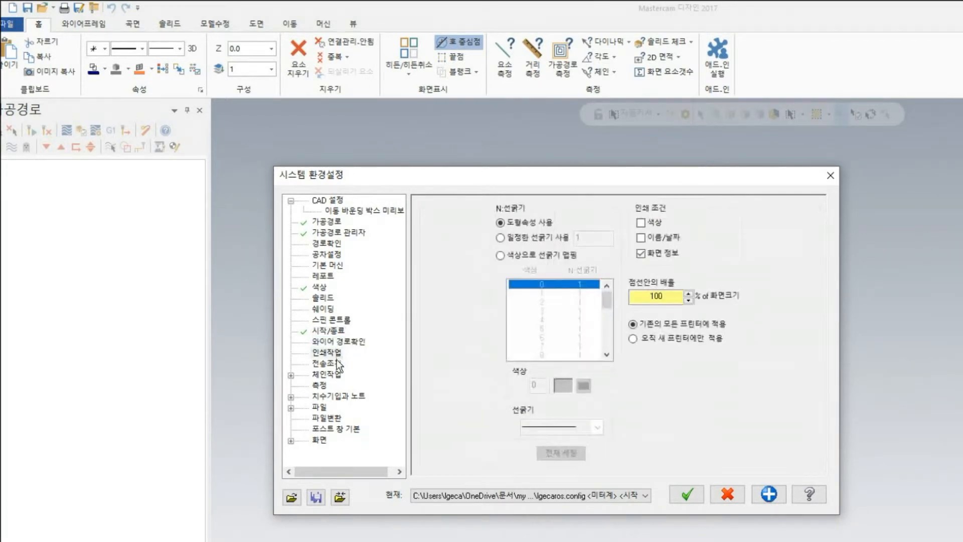
click(334, 363)
click(334, 375)
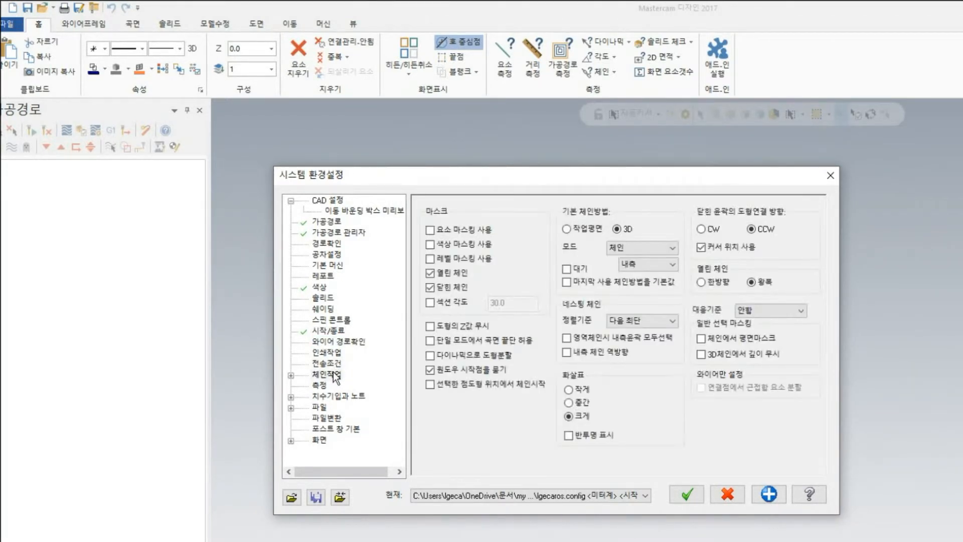
click(321, 386)
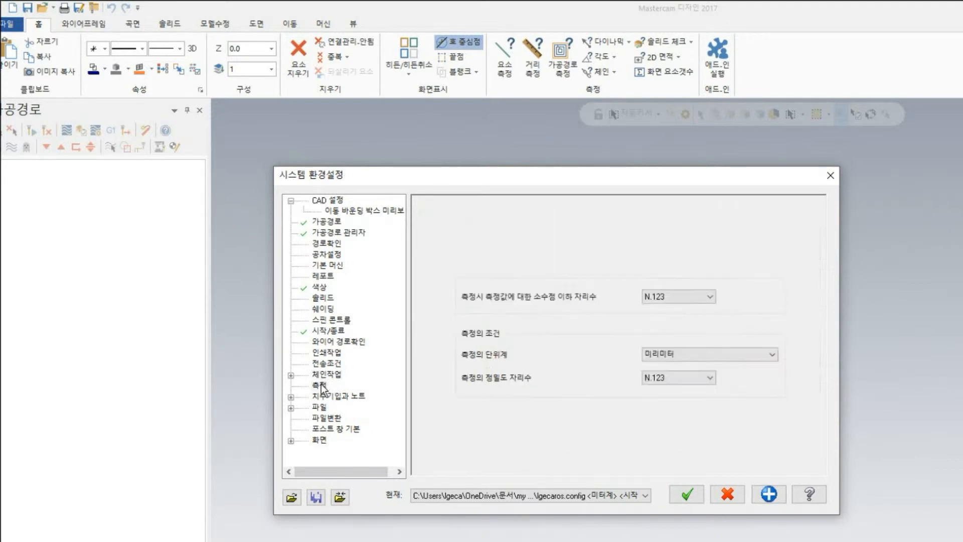
click(291, 375)
click(328, 387)
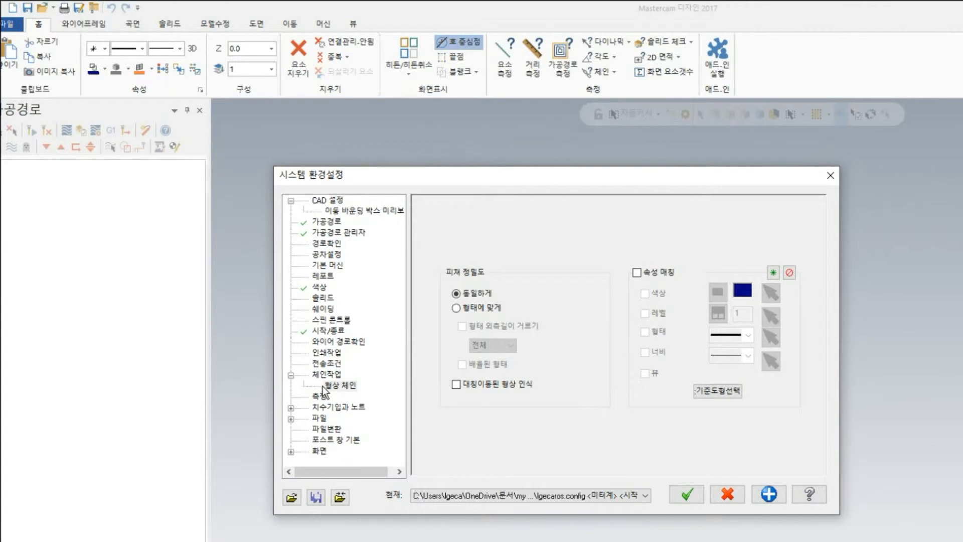
click(321, 397)
- Review the dimension and note settings, including dimension attributes, dimension text, note text, witness lines and general dimension options
click(332, 407)
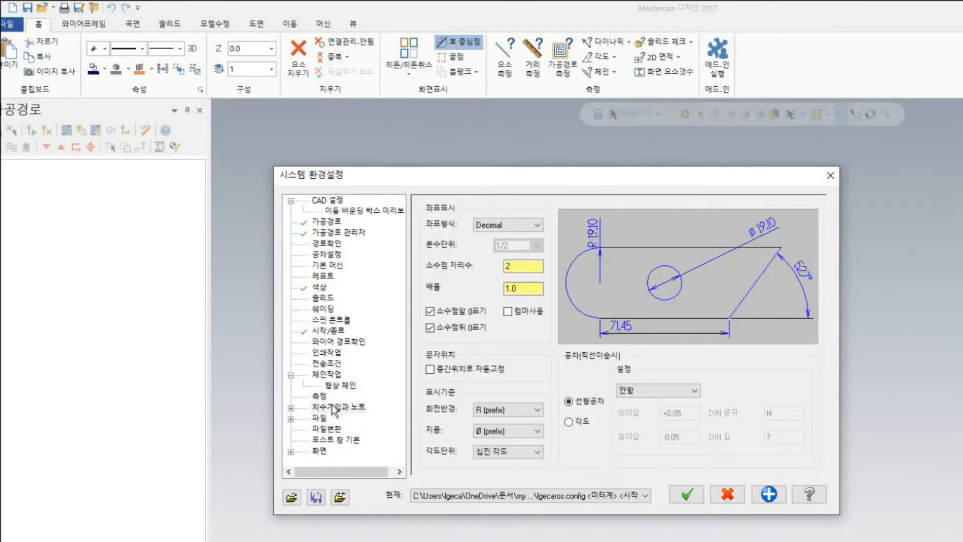
click(296, 410)
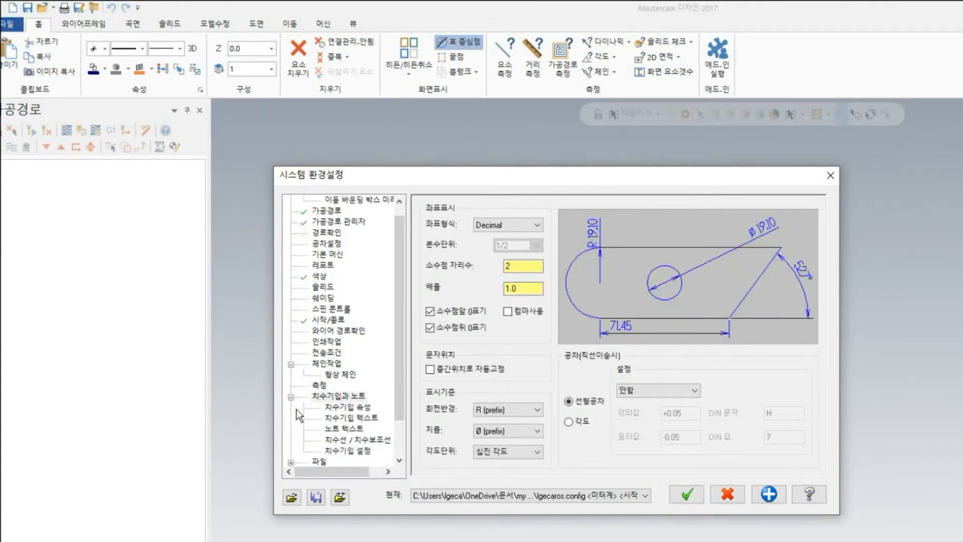
click(332, 408)
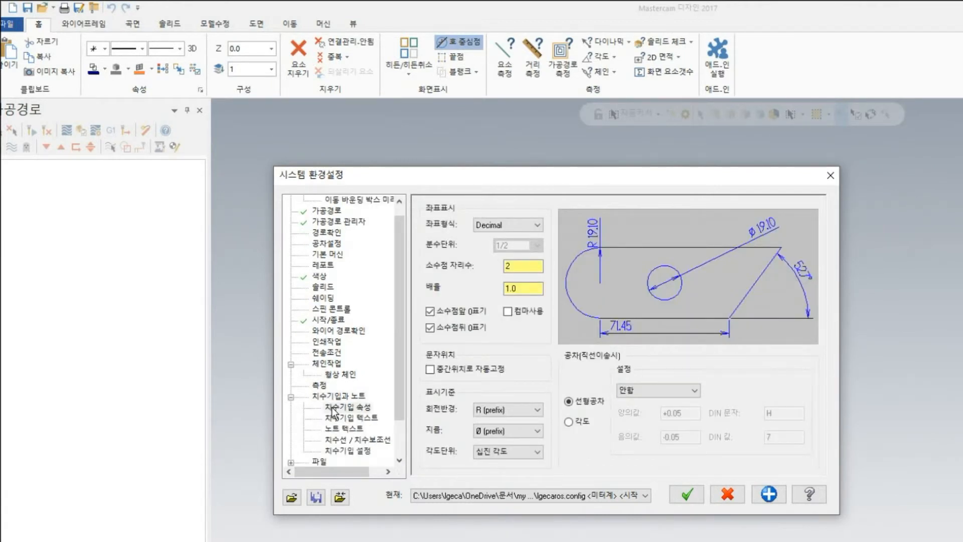
click(357, 418)
click(360, 429)
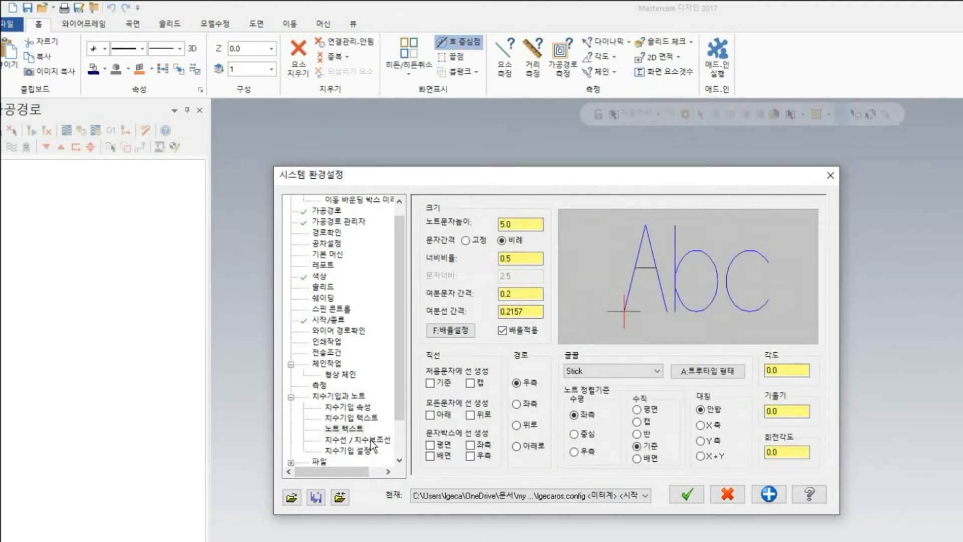
click(370, 440)
click(369, 450)
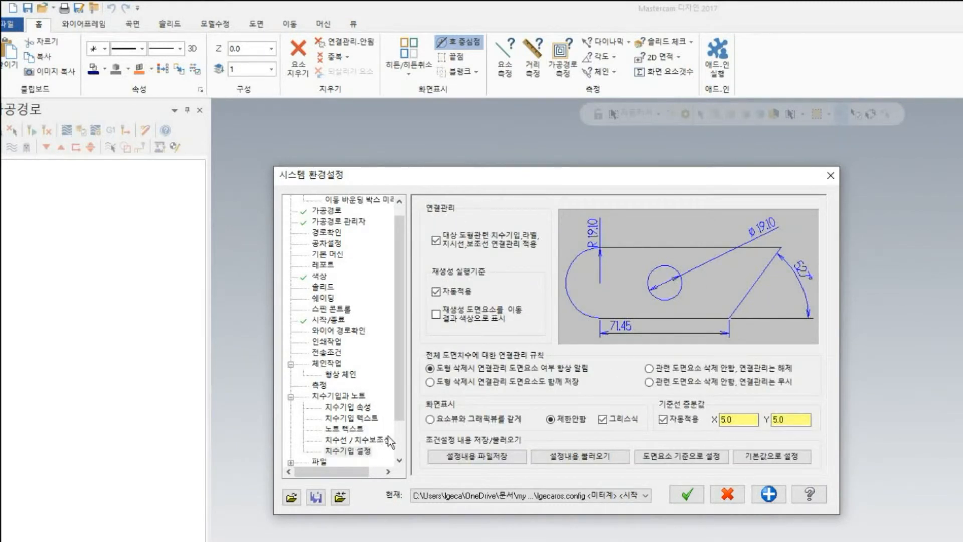
- Examine the file settings for data storage paths and default files, and list their autosave/backup subpage
drag(405, 414, 399, 445)
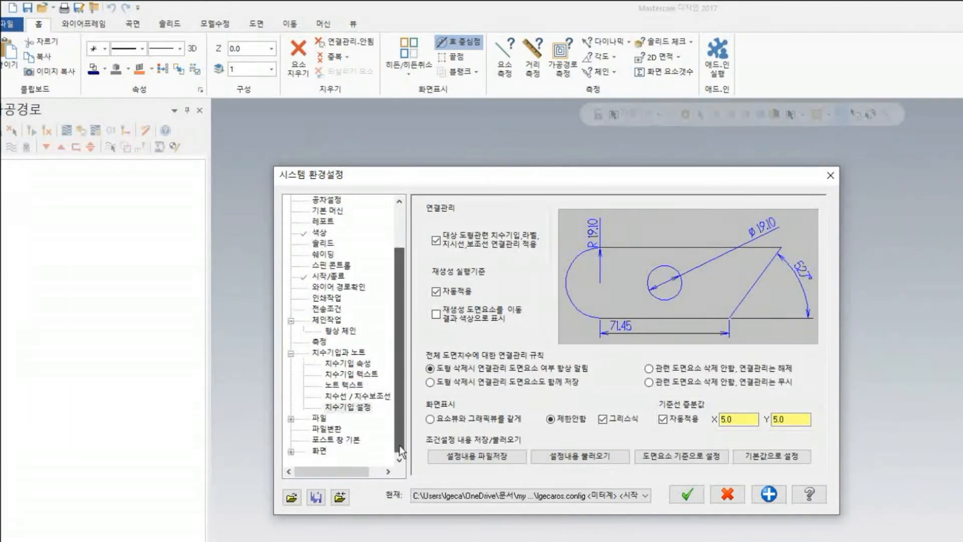
click(324, 420)
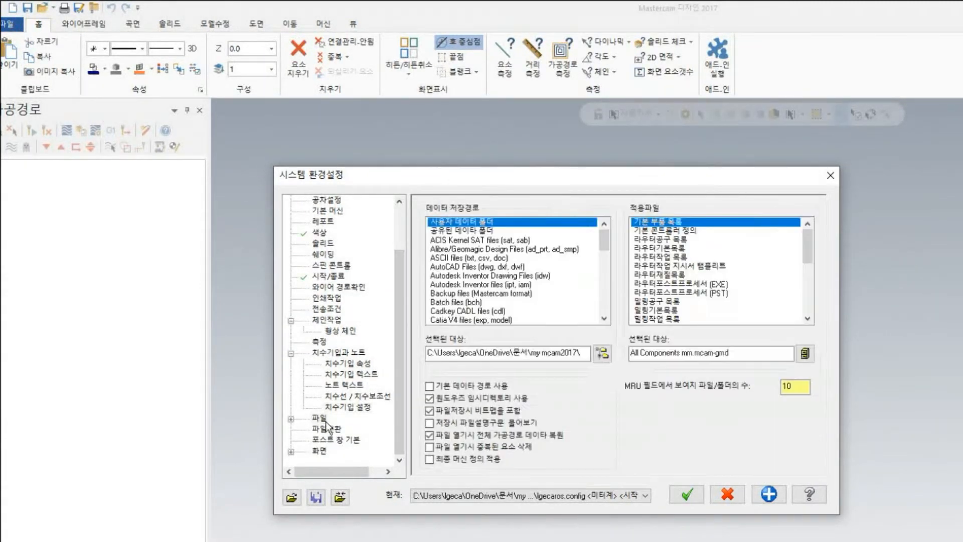
click(292, 419)
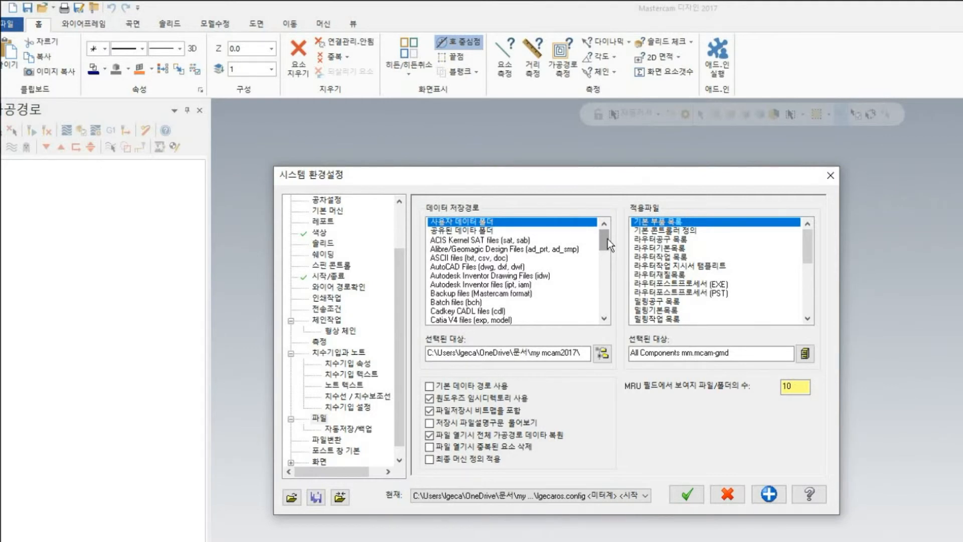
- Try turning on autosave (자동저장) and Mastercam backup files in the autosave/backup settings
click(349, 429)
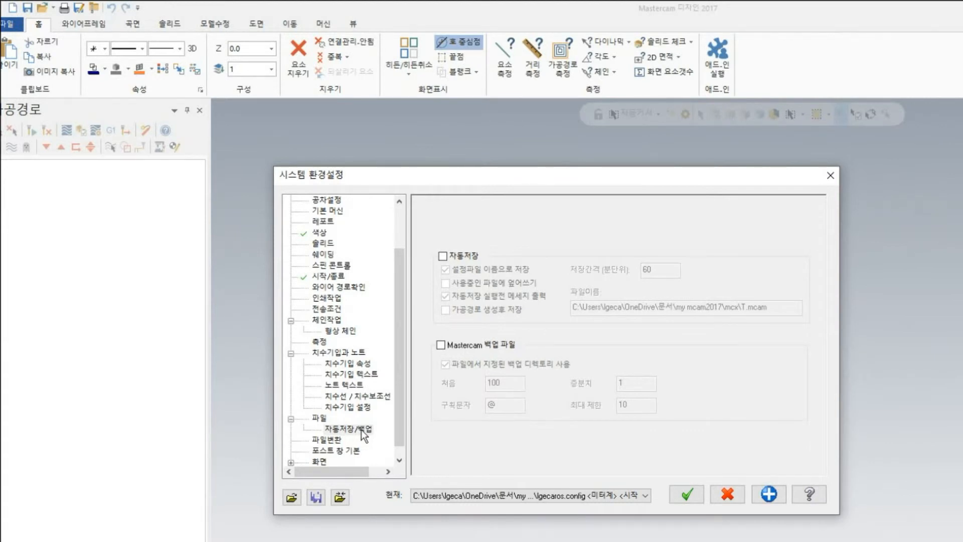
click(453, 260)
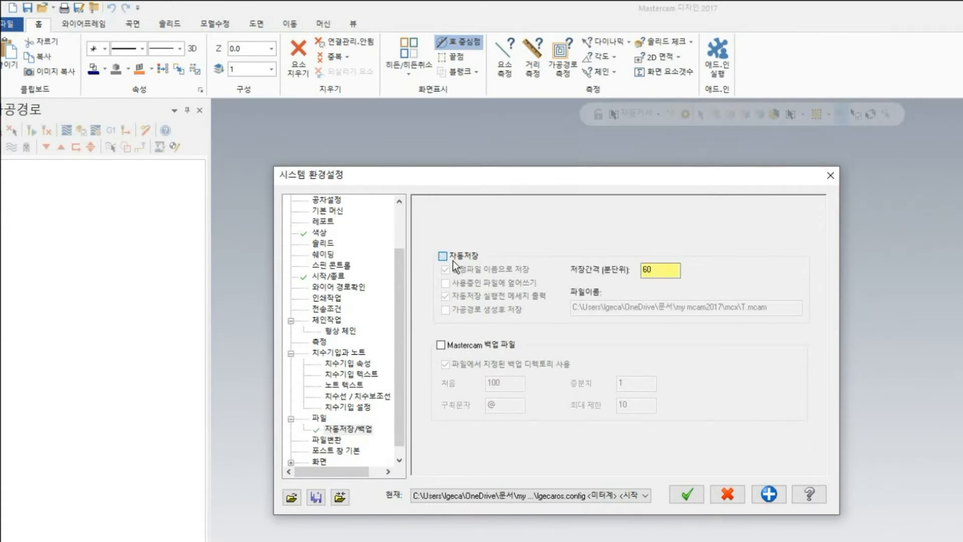
click(441, 345)
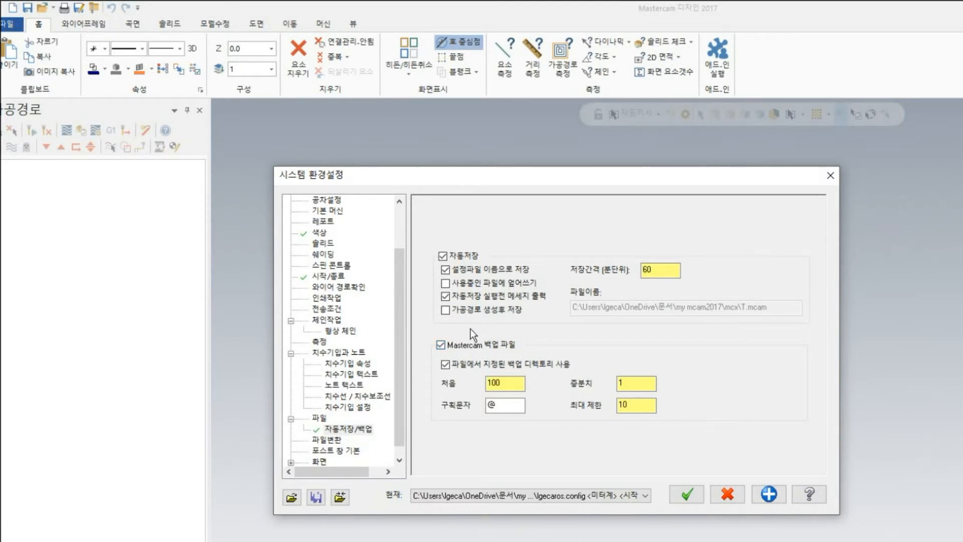
click(447, 343)
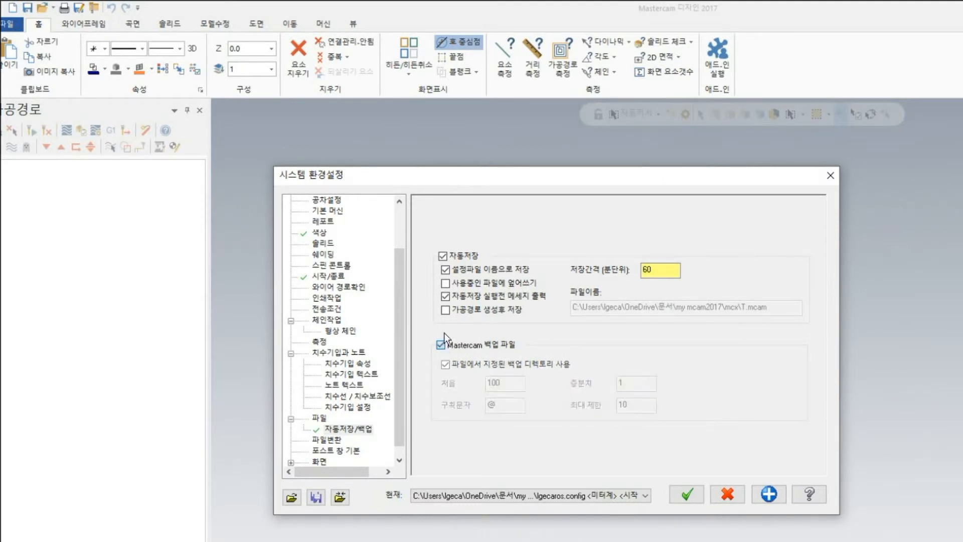
click(443, 257)
- Examine the file conversion settings, including the export version choices for Parasolid, ACIS and AutoCAD
scroll(402, 315, down, 1)
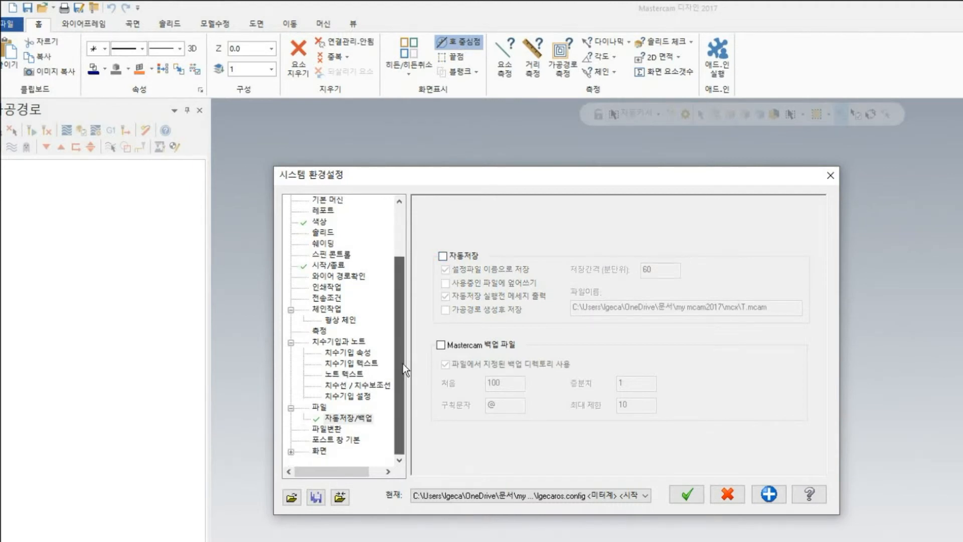
click(321, 429)
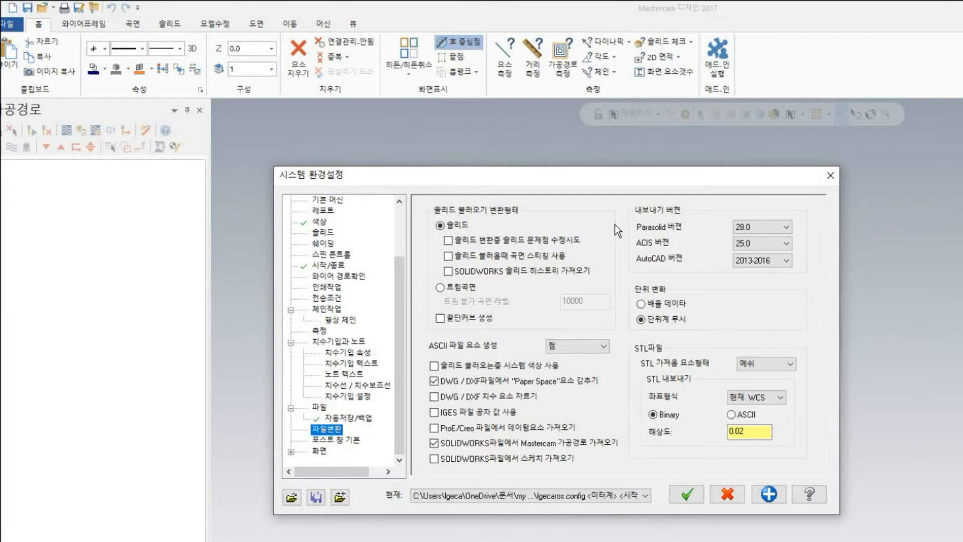
click(773, 226)
click(772, 226)
click(772, 240)
click(775, 257)
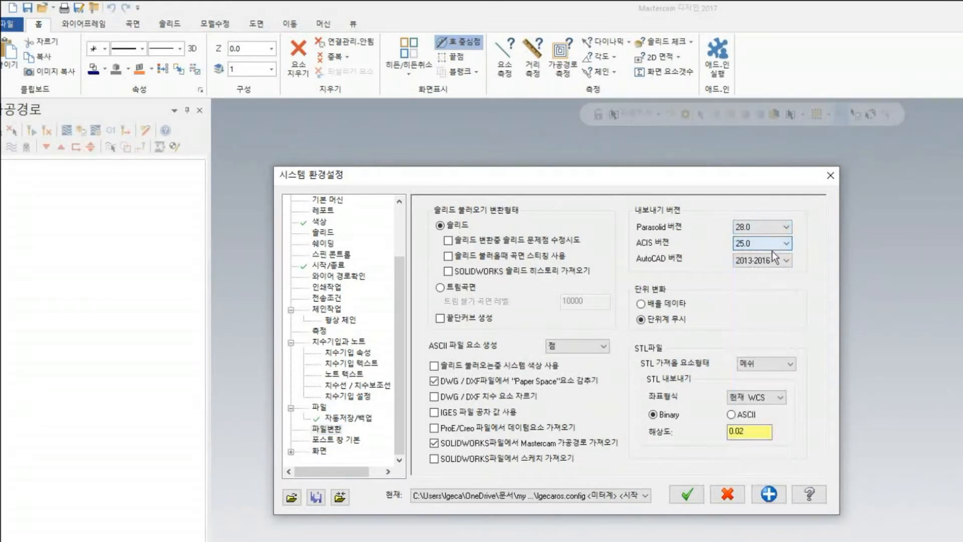
click(772, 256)
click(772, 256)
- Set NC files to overwrite with editing (수정) off in the post defaults, and turn on level name display (레벨 이름 화면표시) in the screen settings
click(350, 440)
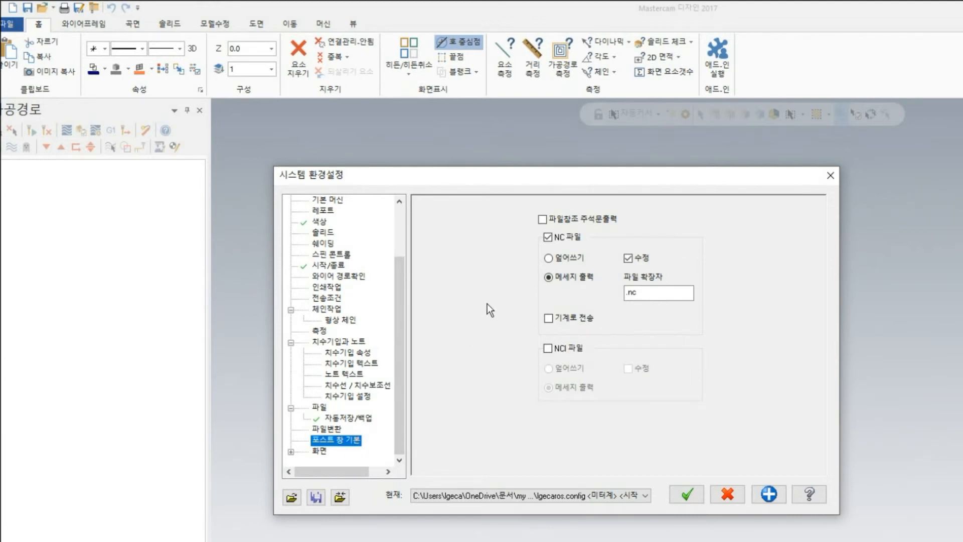
click(568, 260)
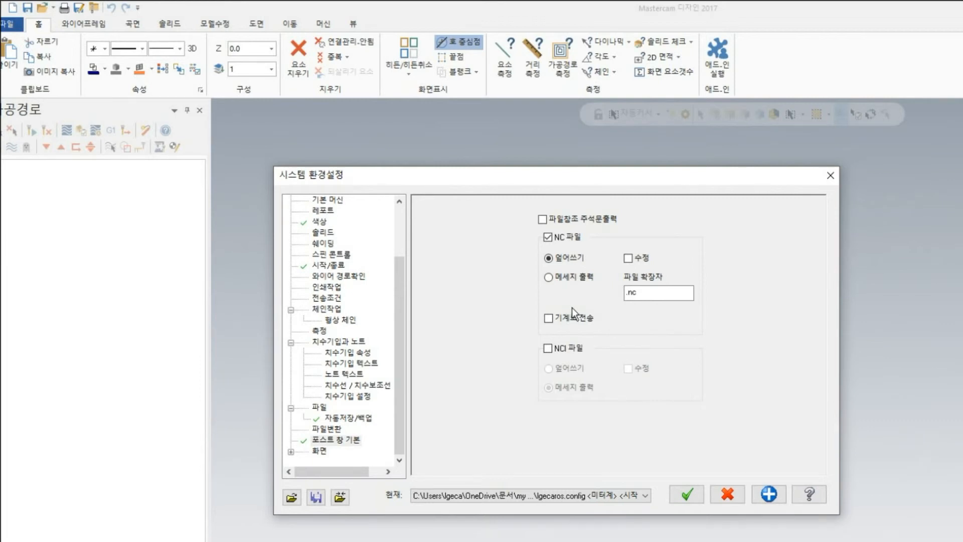
click(291, 452)
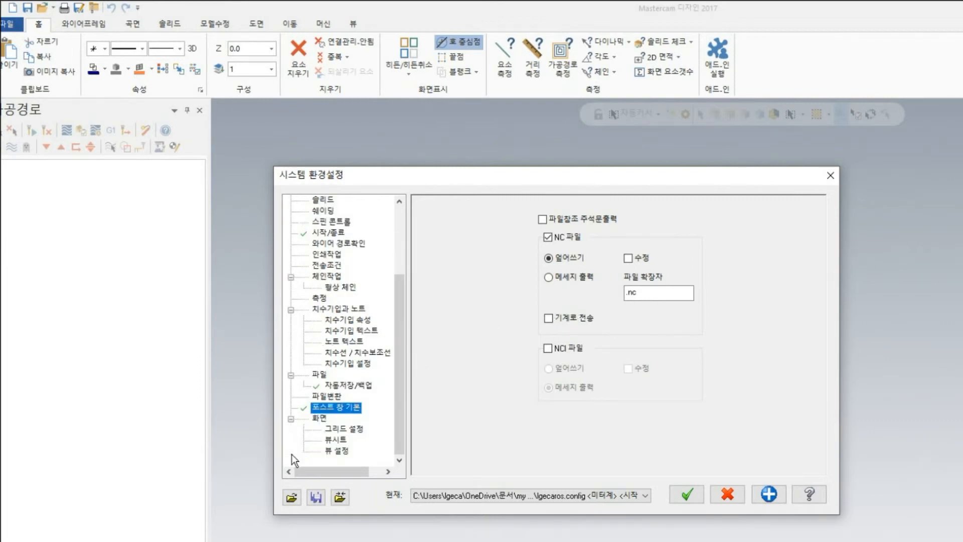
click(320, 421)
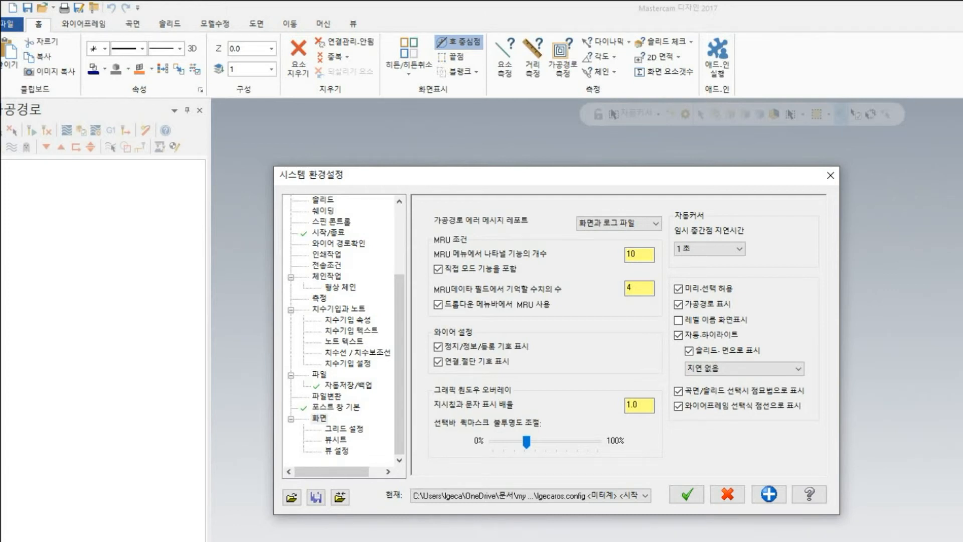
click(720, 323)
- Review the grid settings and the viewsheet settings under the screen settings
click(340, 430)
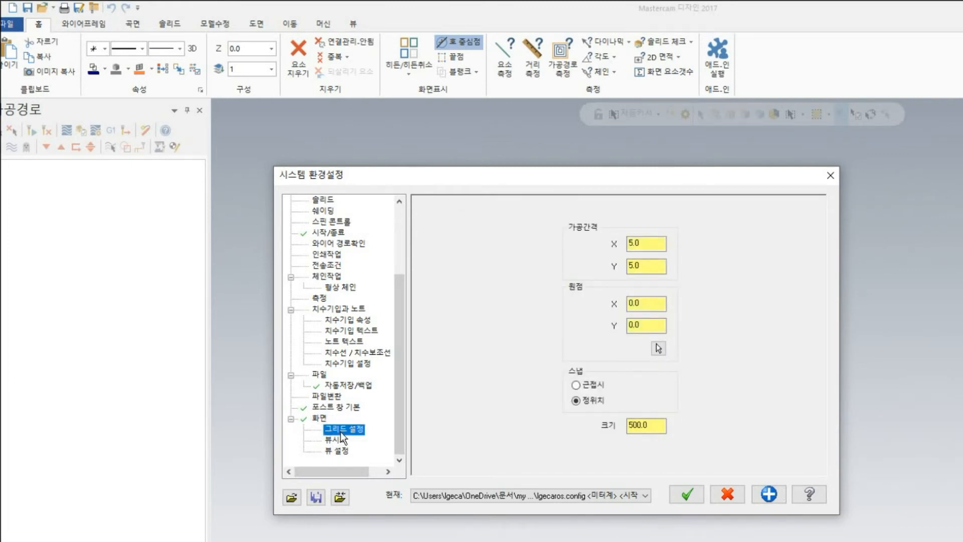
click(345, 441)
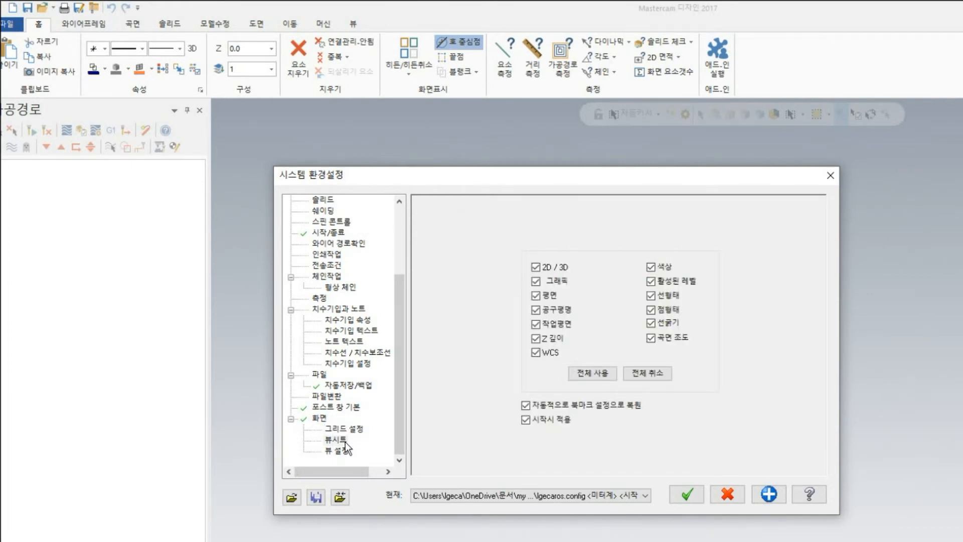
- Go through the view settings (뷰 설정) under the screen settings, and save all configuration changes to lgecaros.config
click(344, 449)
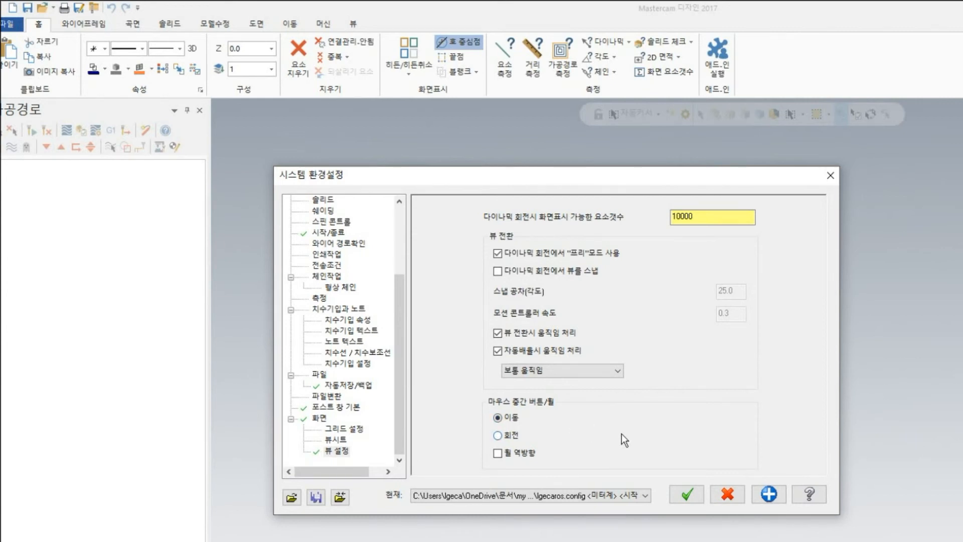
click(686, 494)
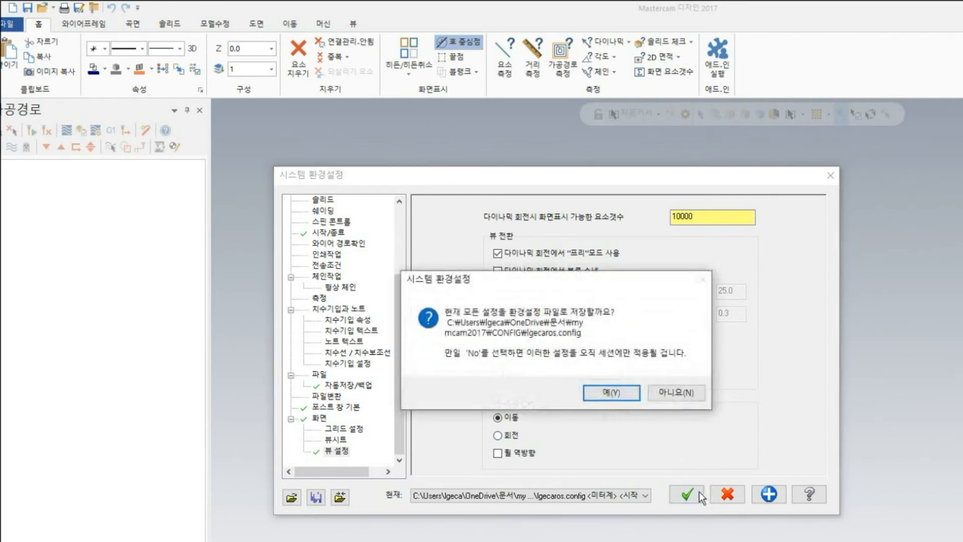
click(618, 394)
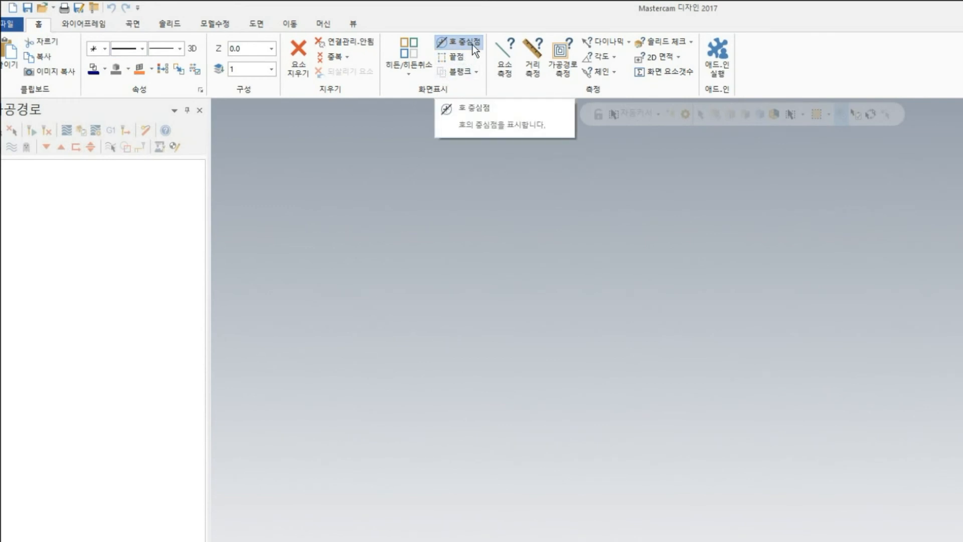
- Try switching the axes (축 표시), gnomon (지시침 표시) and grid (그리드 화면표시) displays on and off again
click(353, 25)
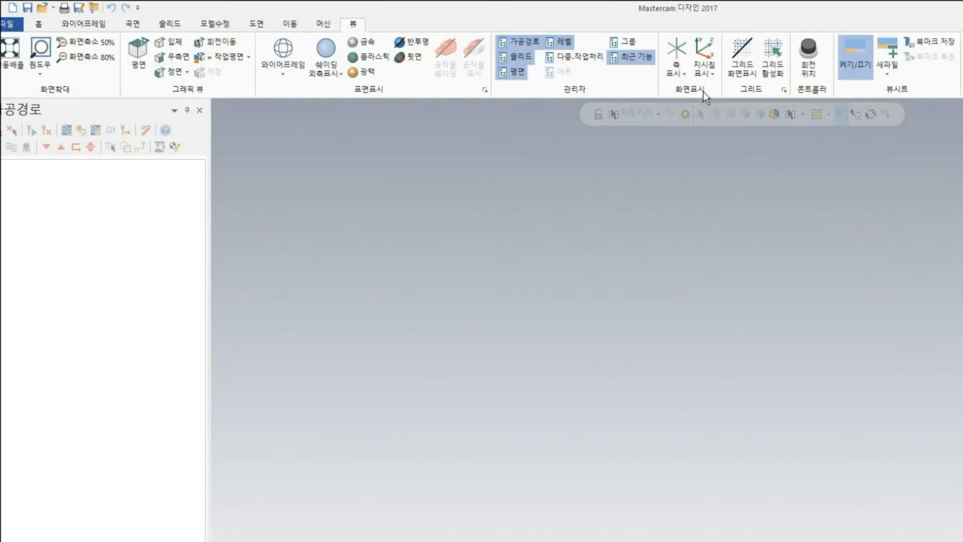
click(676, 54)
click(676, 54)
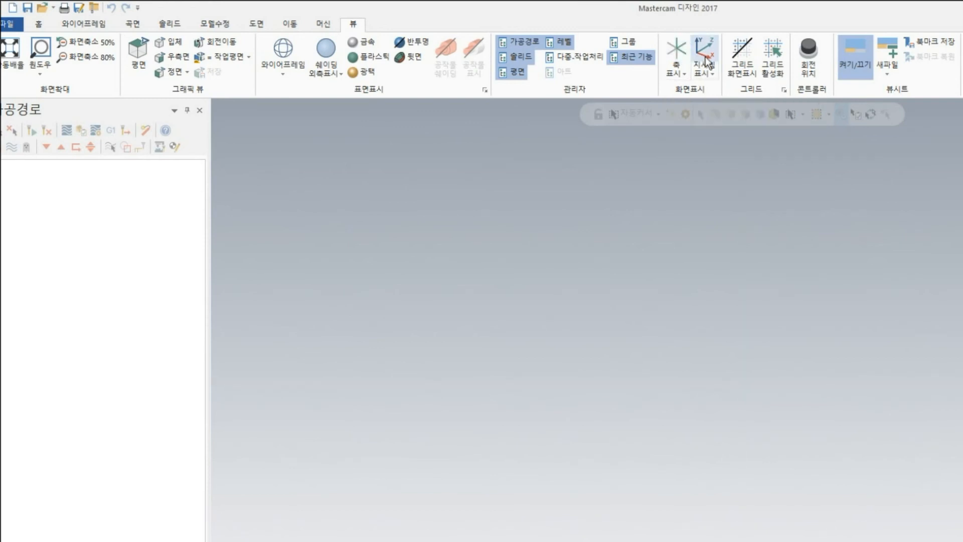
click(705, 55)
click(707, 59)
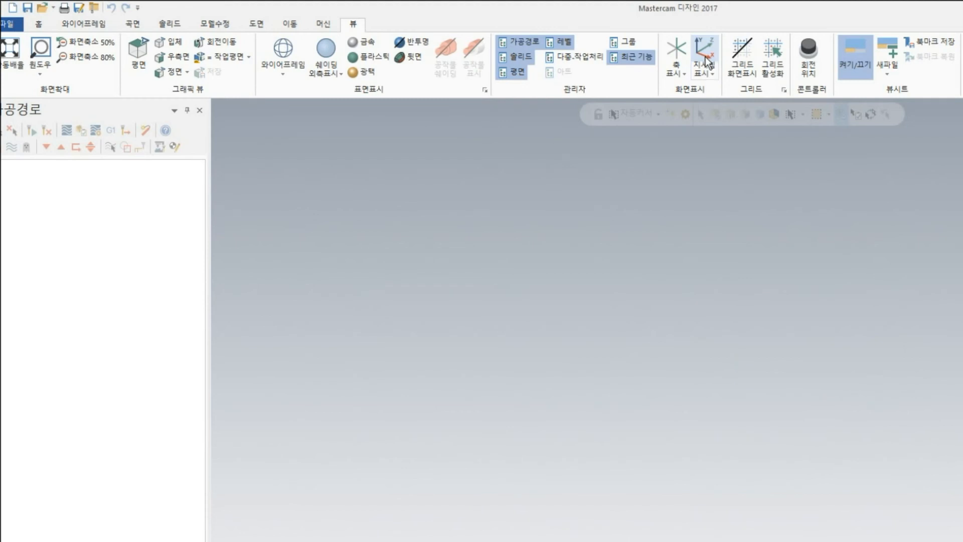
click(739, 55)
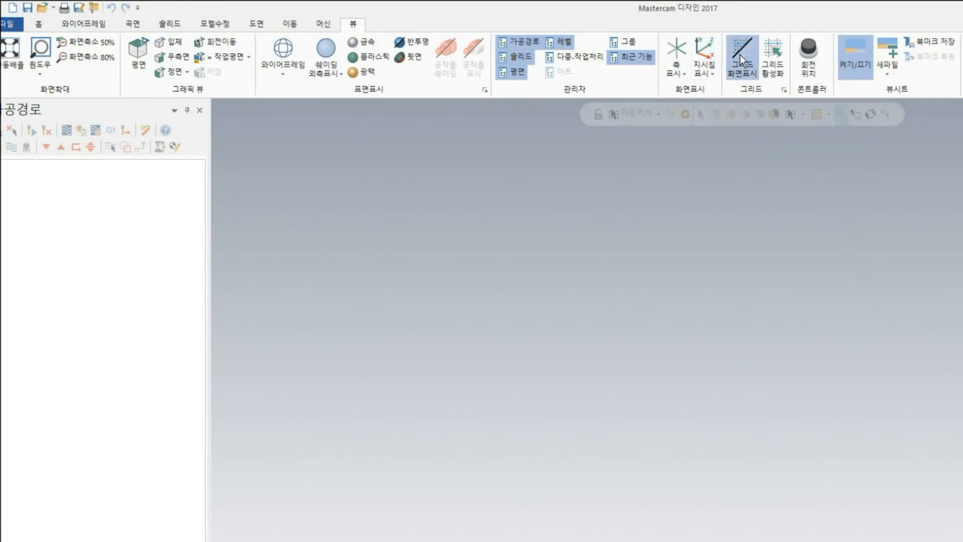
click(740, 55)
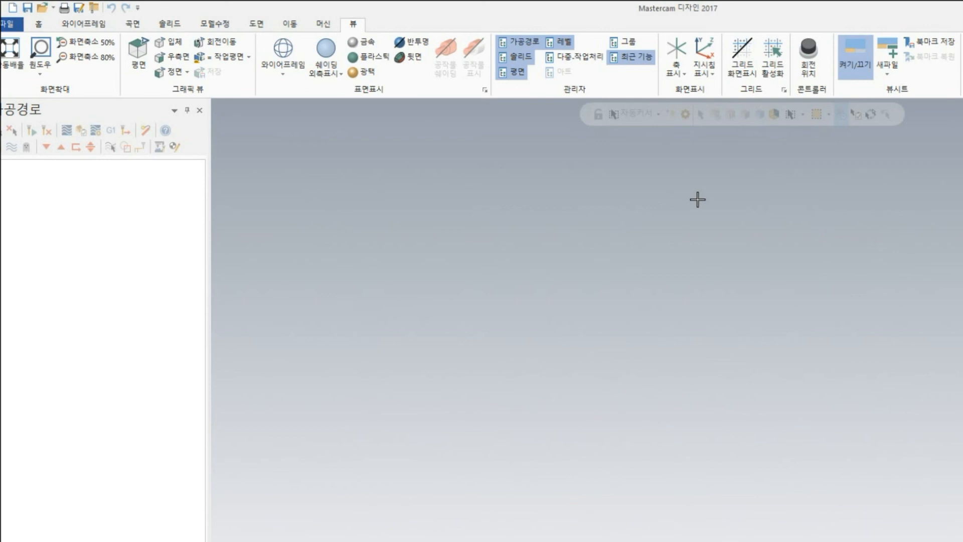
- Turn on the axes (축 표시), gnomon (지시침 표시) and grid (그리드 화면표시) in the graphics window
click(677, 50)
click(710, 58)
click(738, 53)
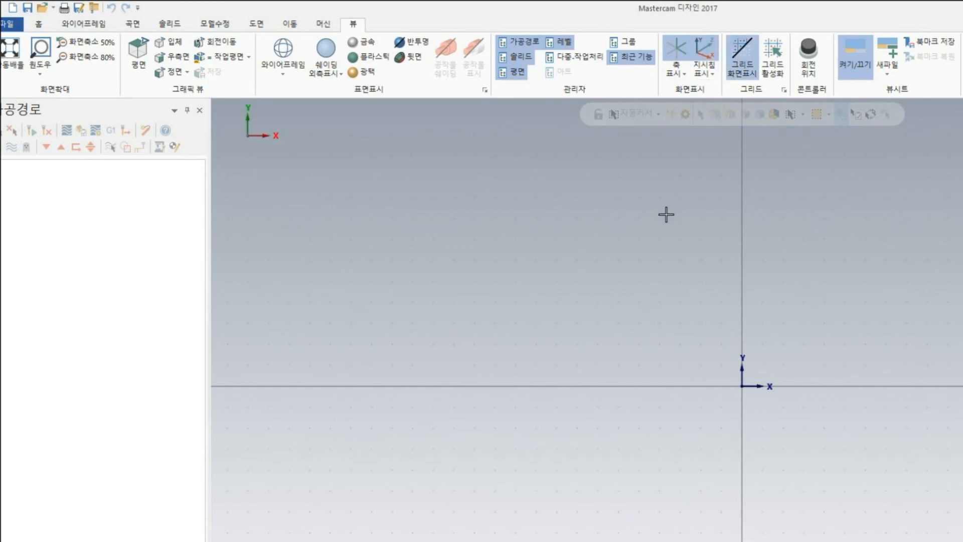